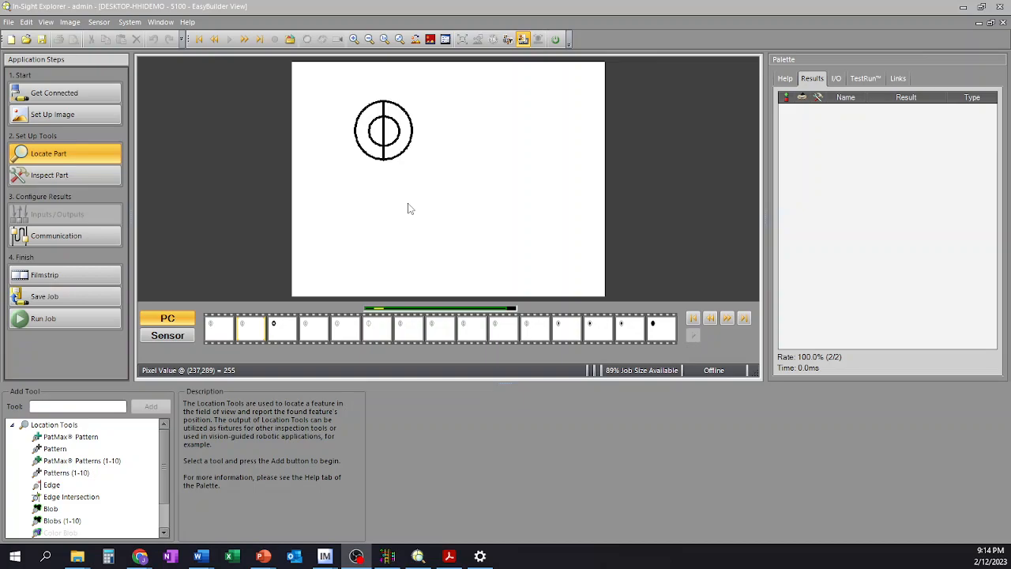
Check the model choice in the emulator options, close them unchanged, and return to the part location tools.
click(98, 90)
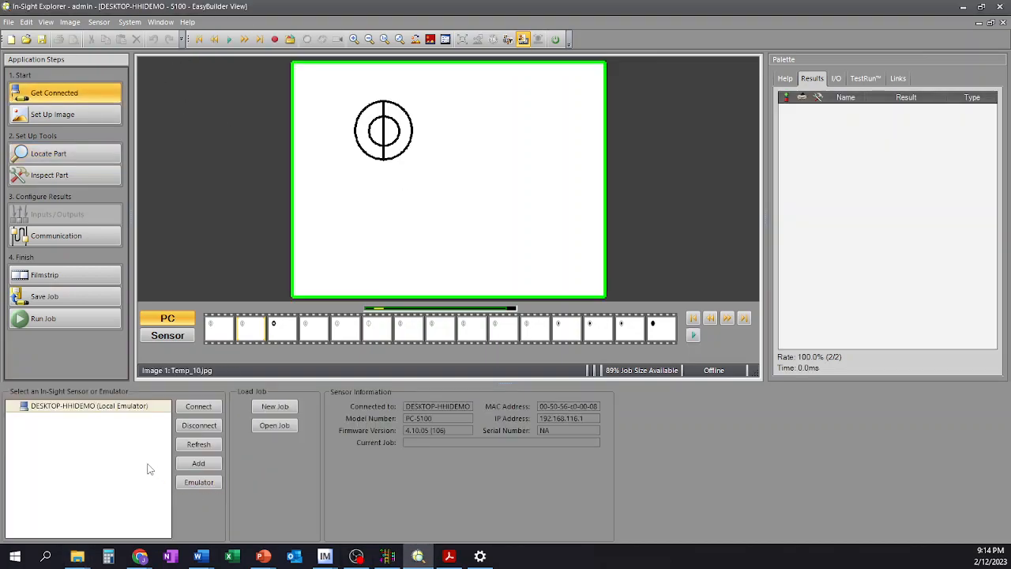
click(210, 485)
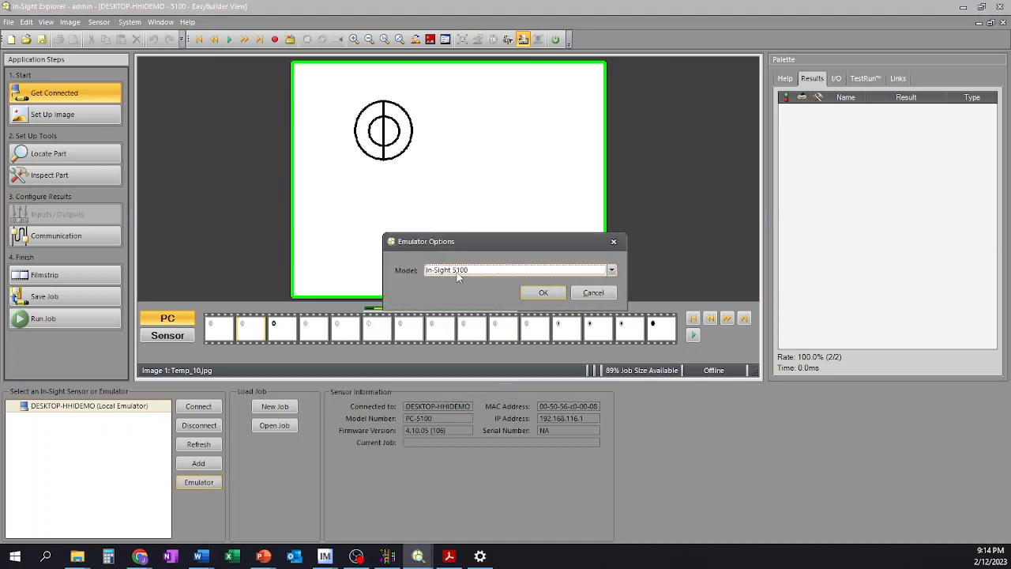
click(594, 293)
click(48, 154)
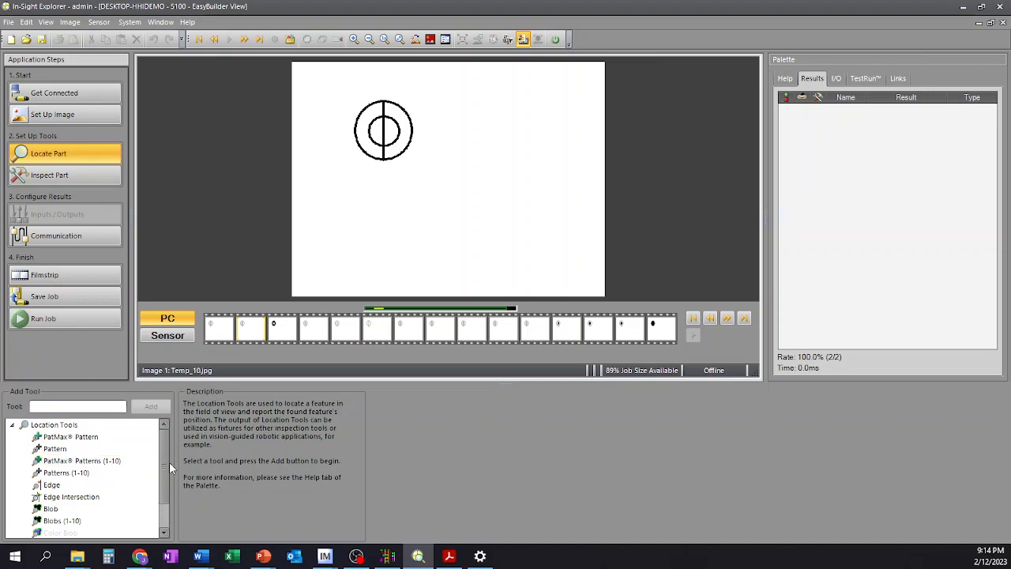
Examine the circular target image at several magnifications.
mouse_move(164, 458)
mouse_down()
mouse_move(162, 496)
mouse_move(163, 458)
mouse_up()
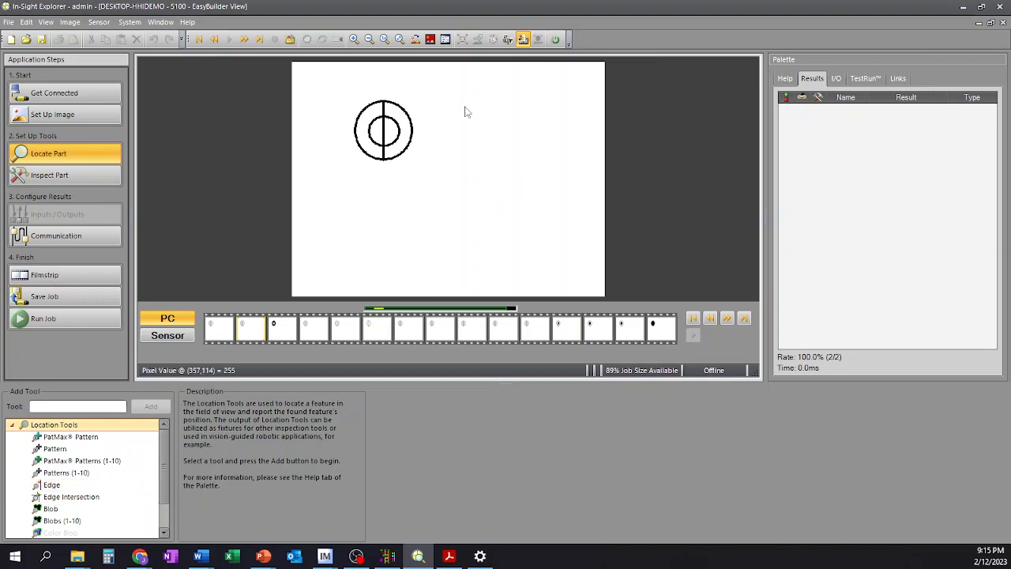
click(385, 43)
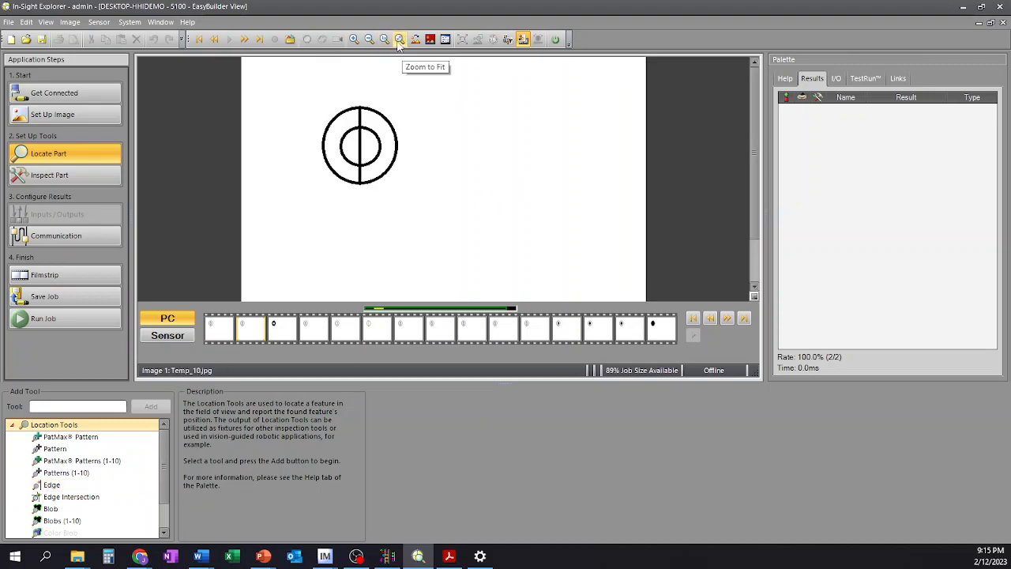
click(355, 41)
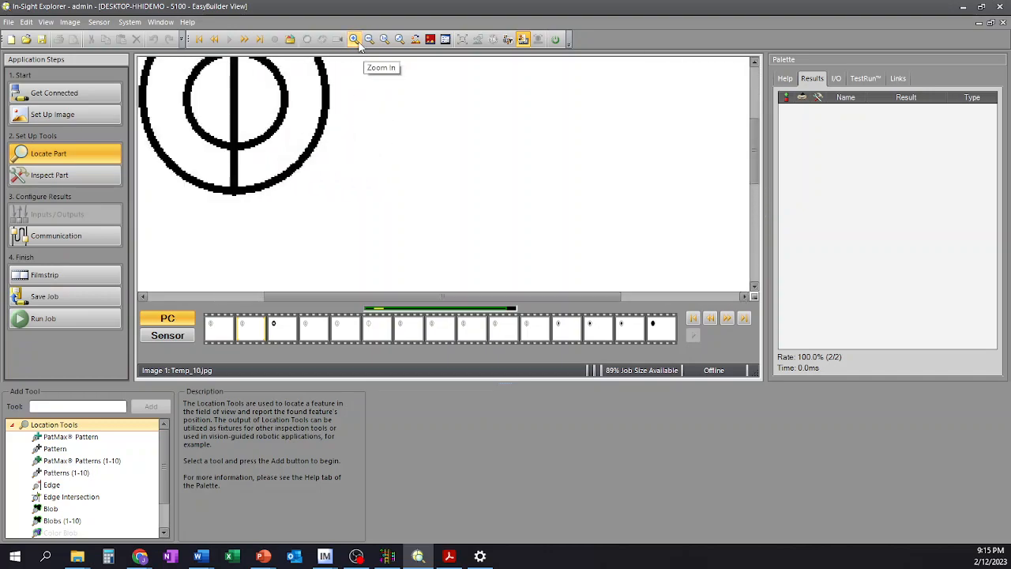
scroll(345, 158, up, 1)
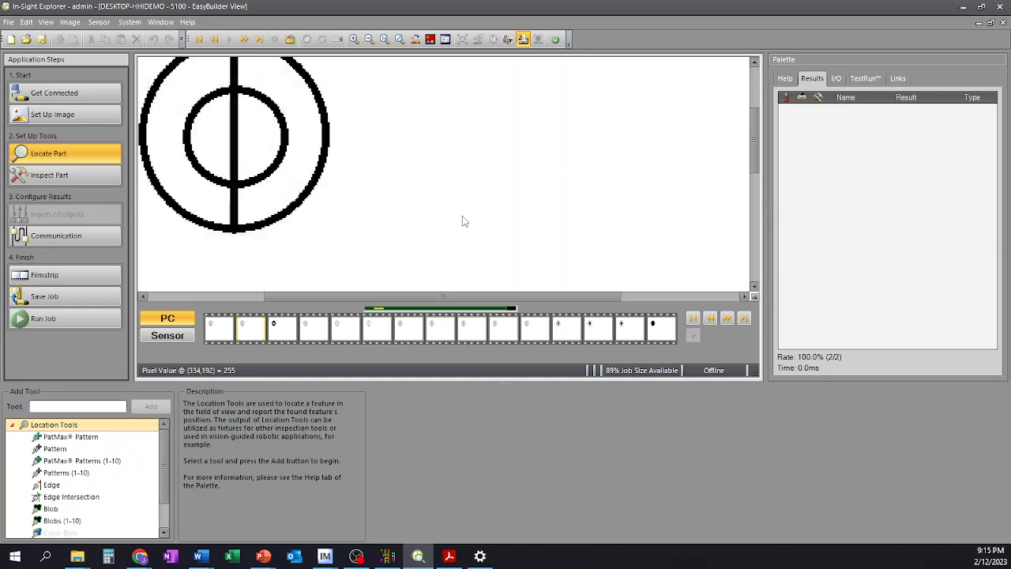
click(385, 41)
scroll(388, 177, up, 3)
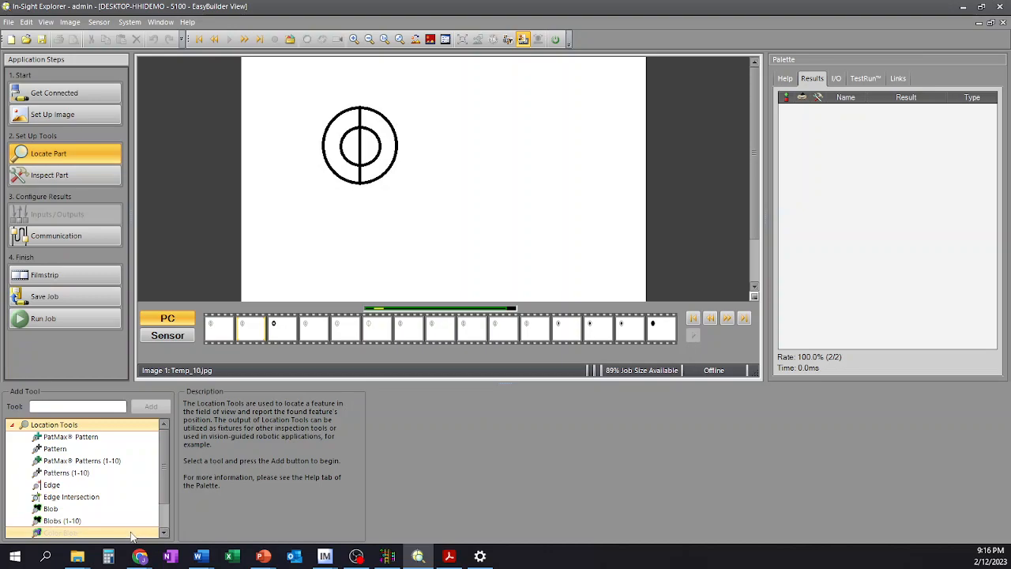
Look through the available location tools and view the filled-center target image Temp_7.jpg for comparison.
scroll(169, 461, down, 1)
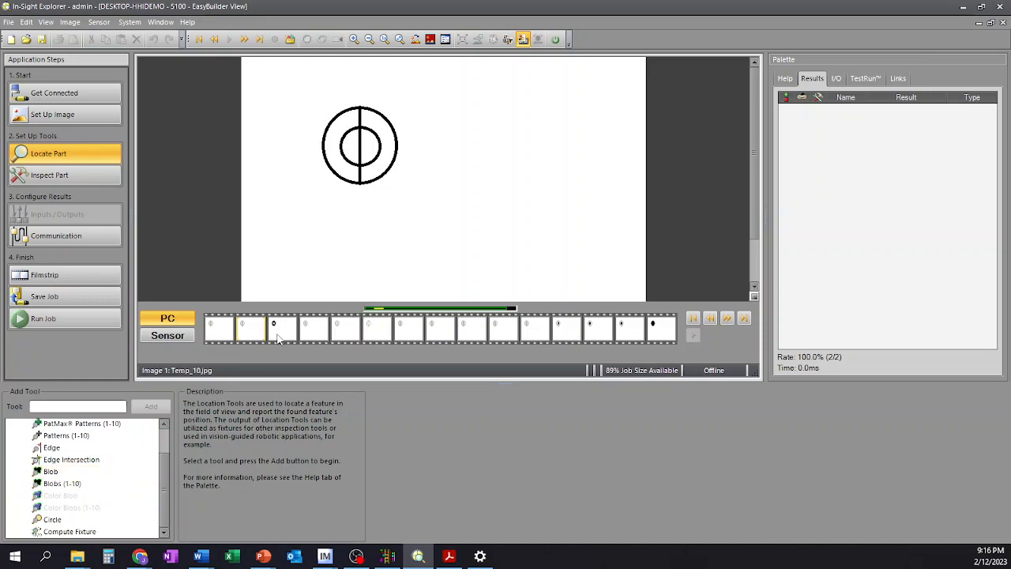
click(664, 336)
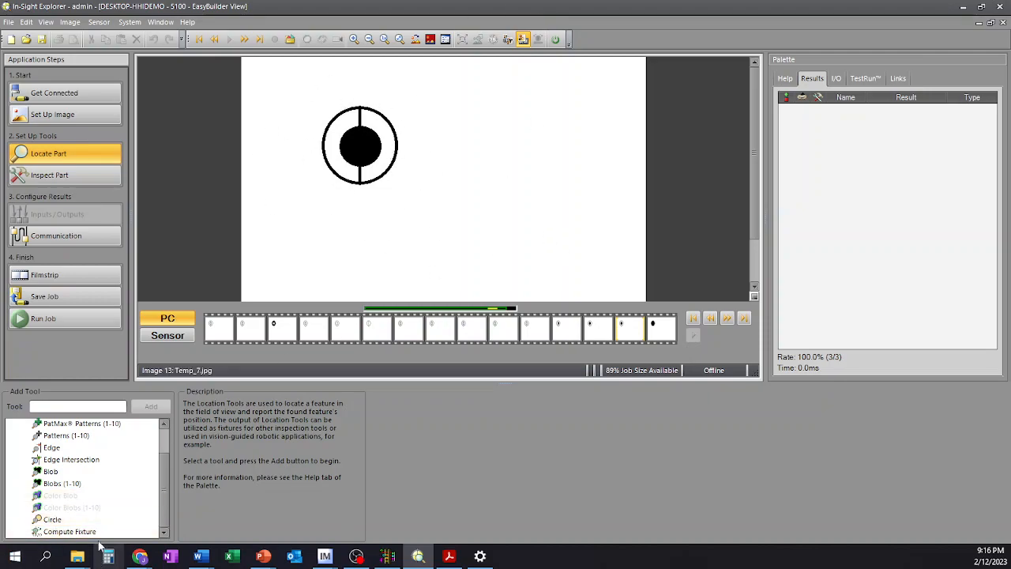
scroll(95, 534, up, 1)
scroll(87, 531, down, 1)
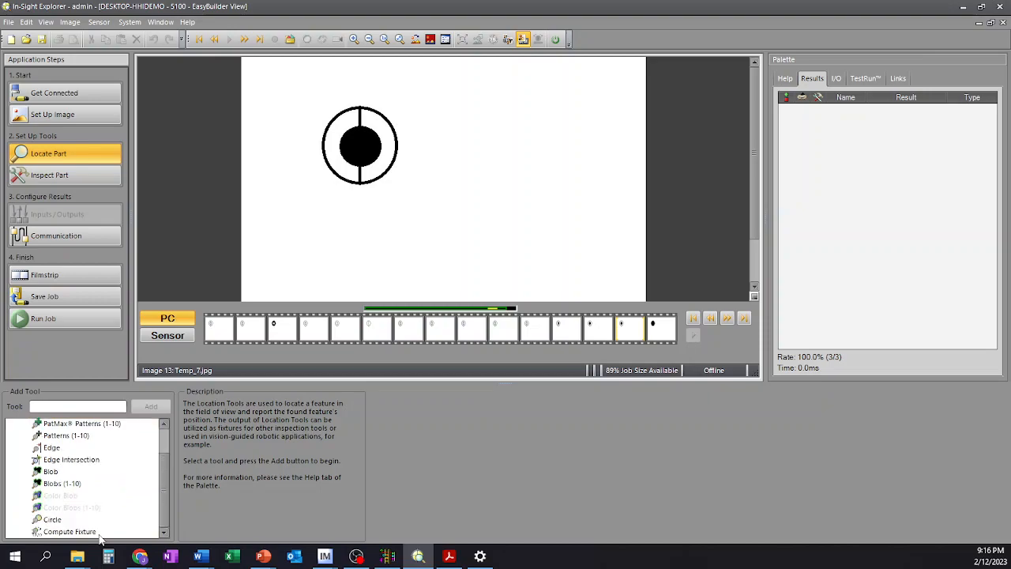
scroll(95, 526, up, 1)
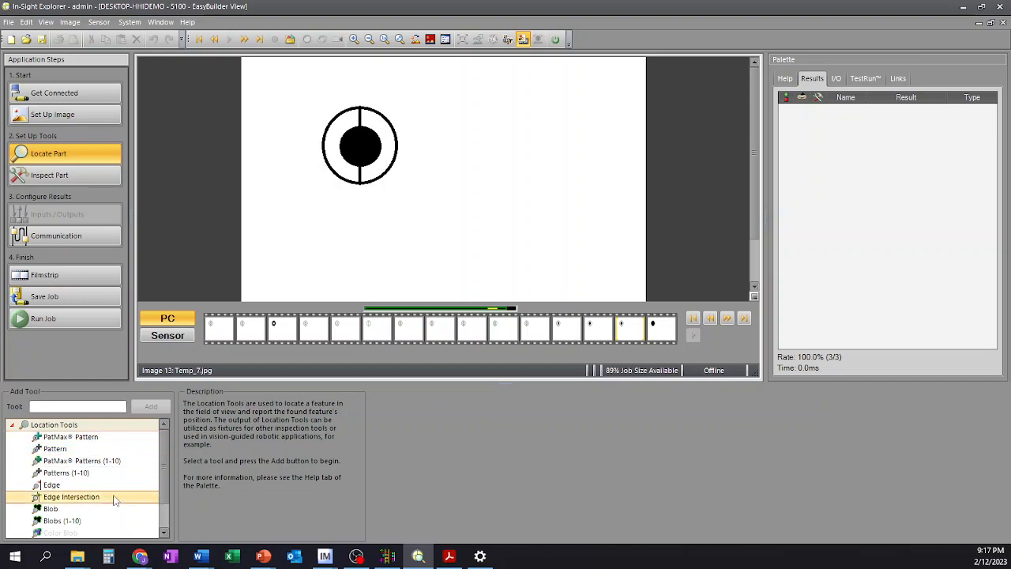
scroll(116, 506, down, 1)
scroll(116, 506, up, 1)
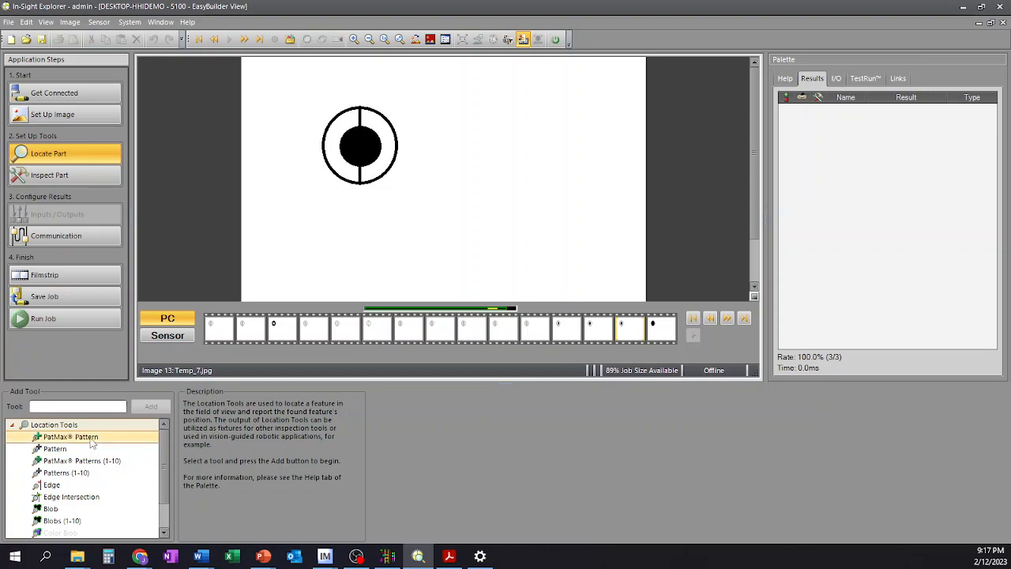
Add a Pattern location tool using image Temp_1.jpg, with its model region enclosing the whole circular target.
click(89, 448)
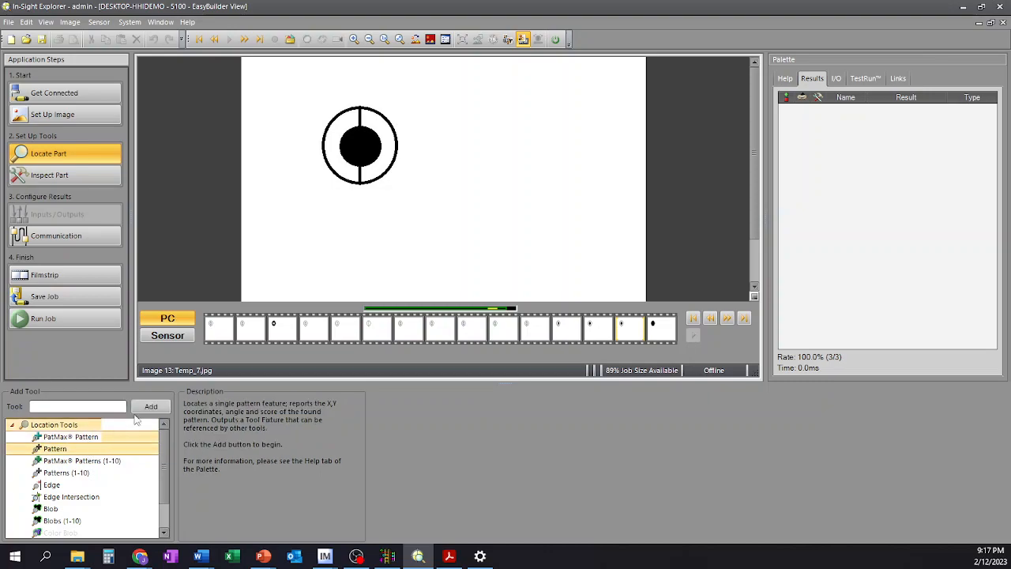
click(150, 406)
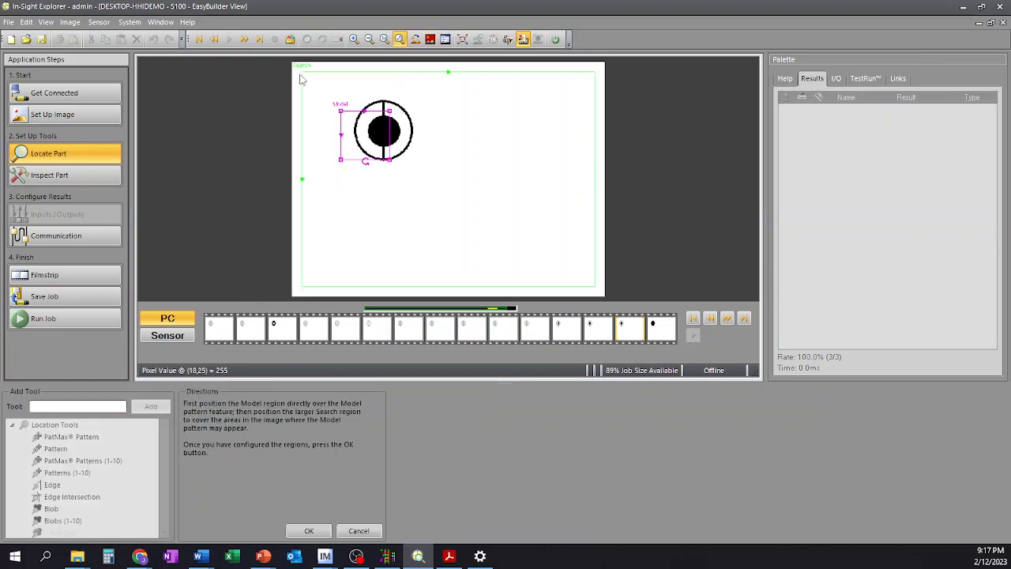
drag(367, 129, 369, 113)
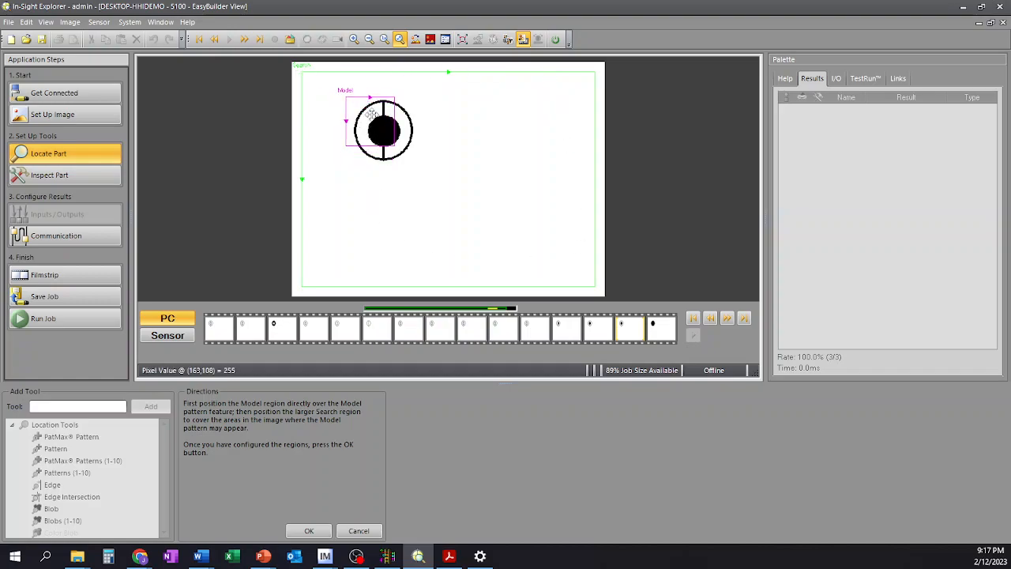
click(219, 332)
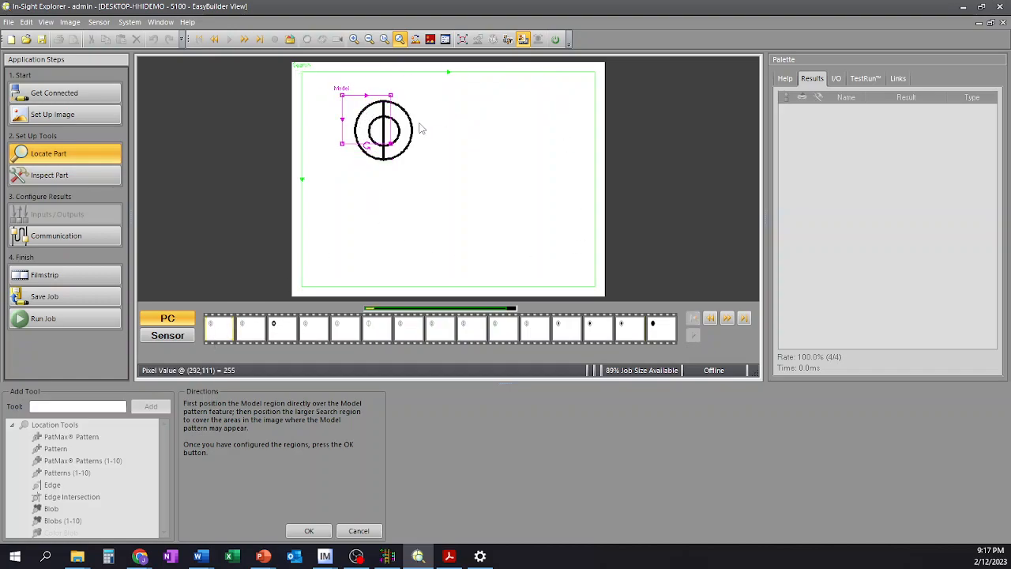
drag(391, 143, 419, 165)
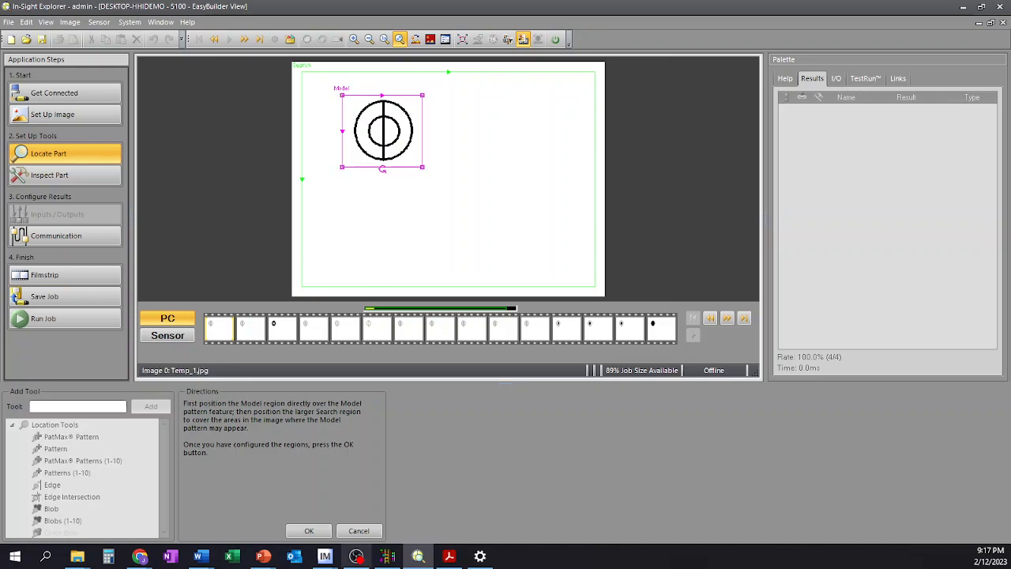
click(309, 530)
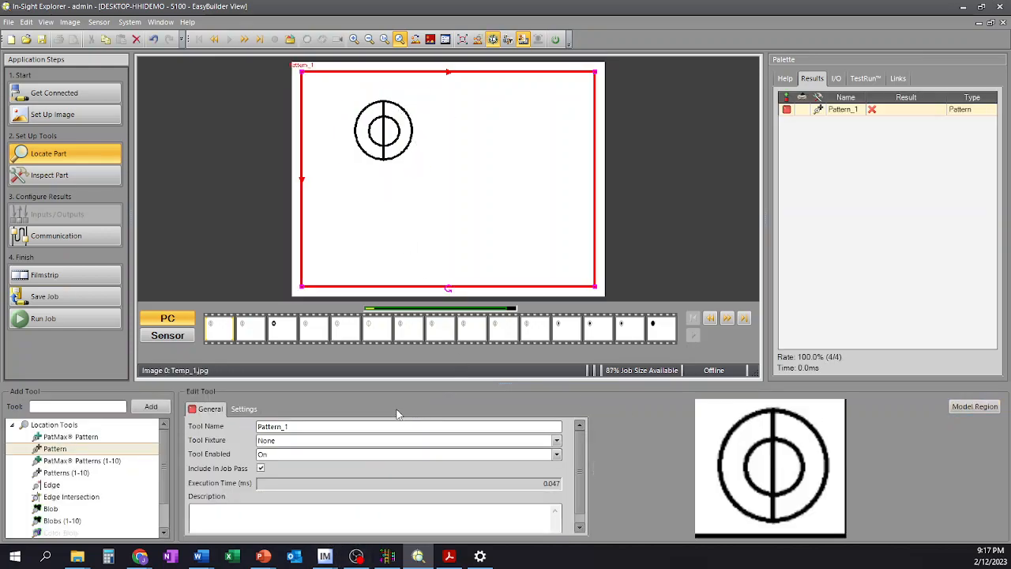
Lower the pattern tool's accept threshold to 42 and return to its general properties.
click(249, 410)
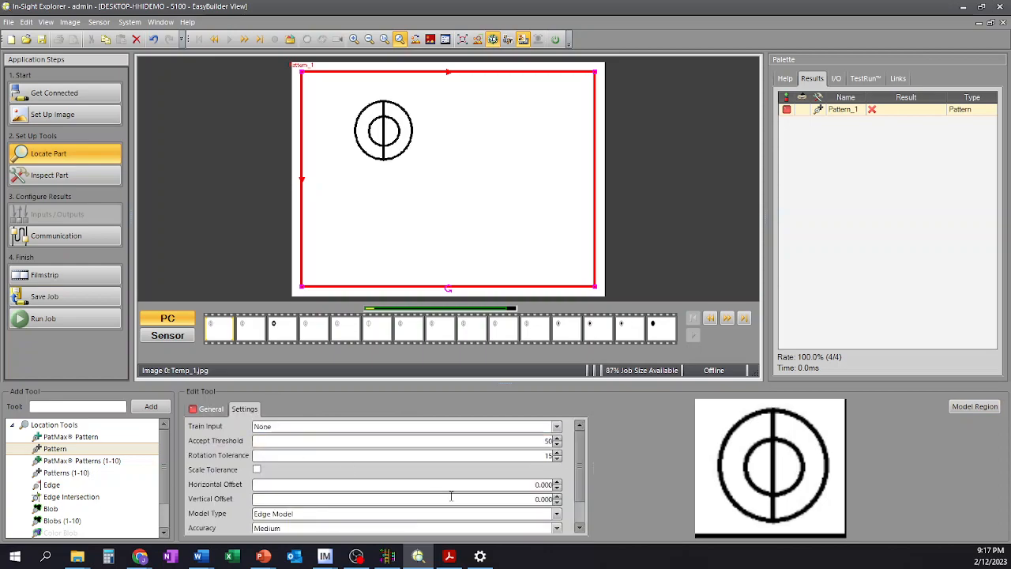
click(557, 444)
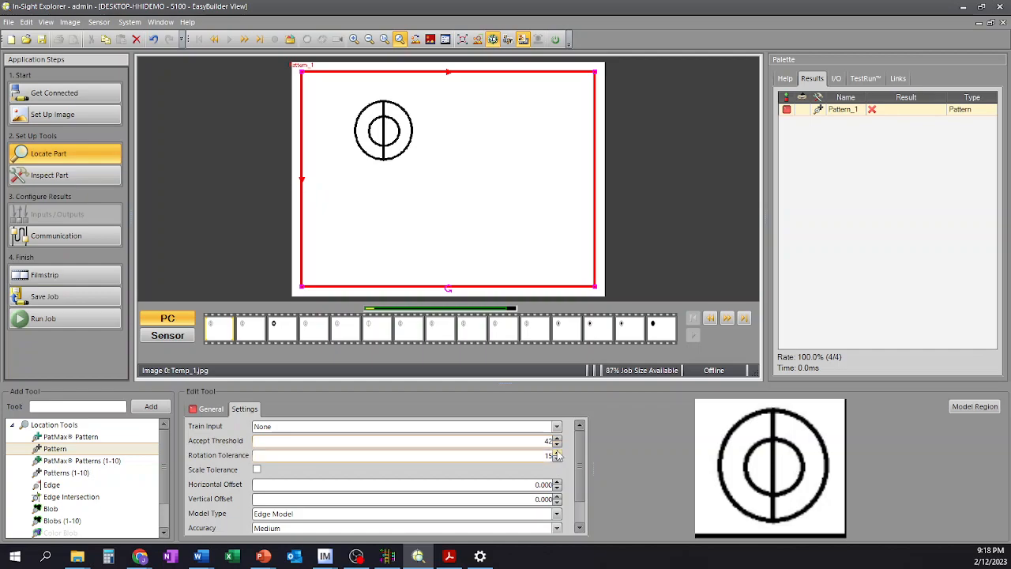
click(211, 409)
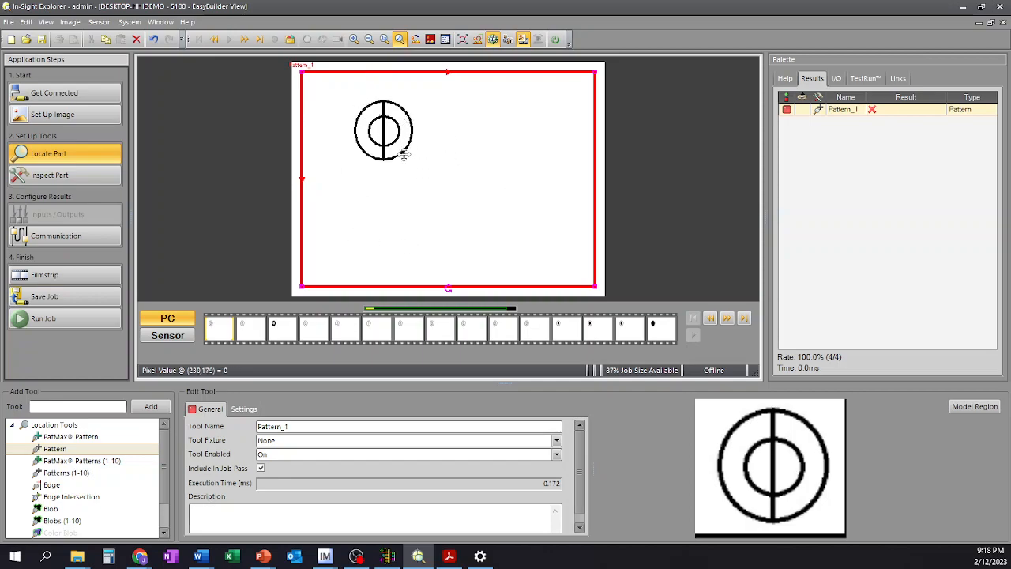
Delete the Pattern_1 tool from the job and confirm the deletion.
right_click(833, 111)
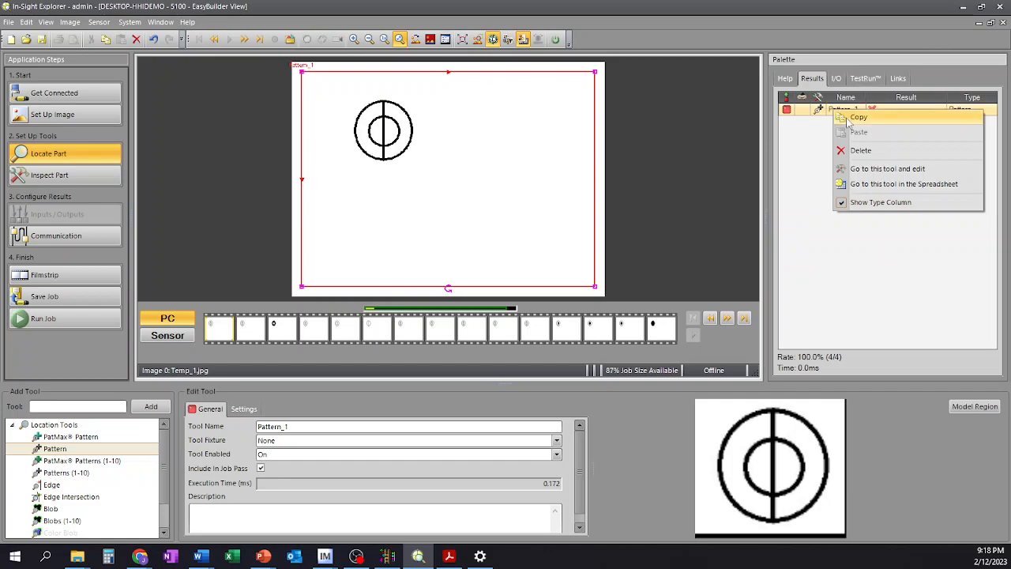
click(860, 150)
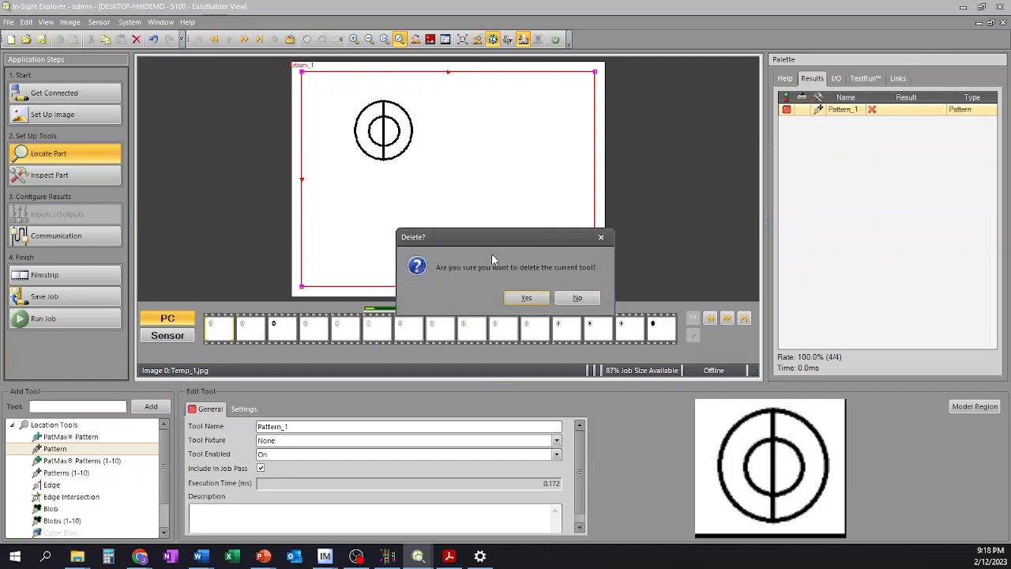
click(526, 298)
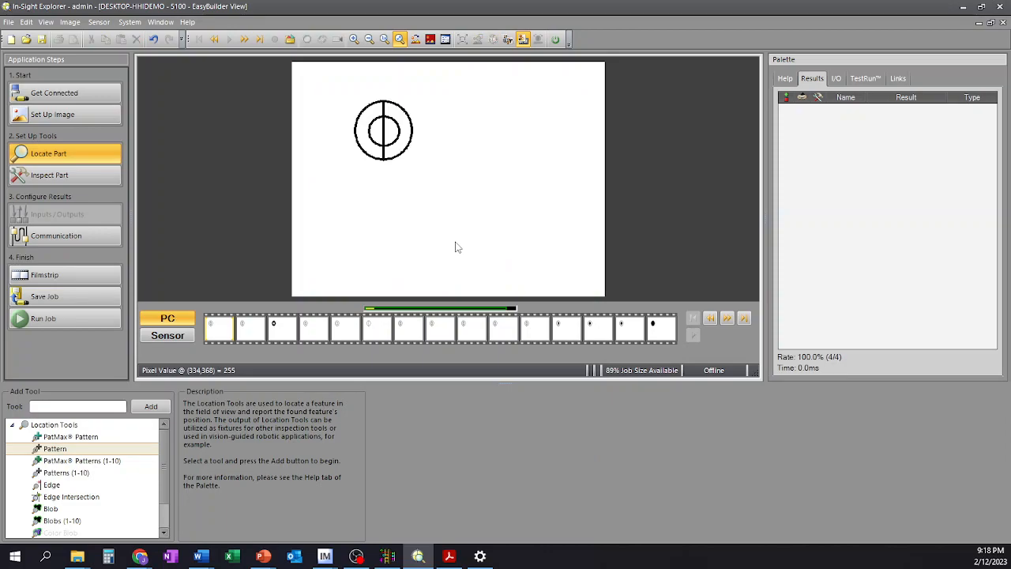
Add an Edge location tool on the right side of the target's outer circle and widen its search region across that edge.
click(63, 486)
click(152, 407)
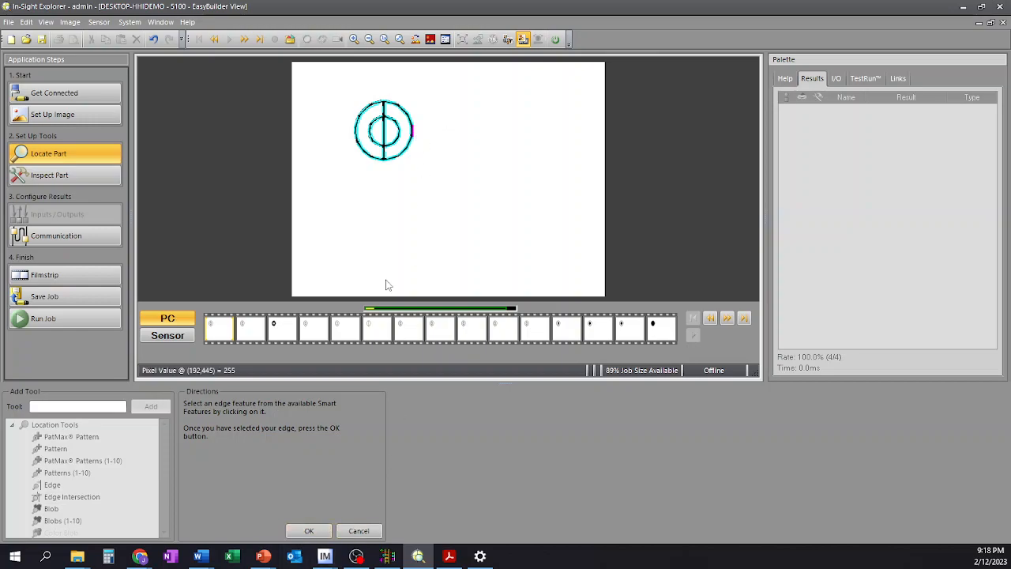
click(319, 534)
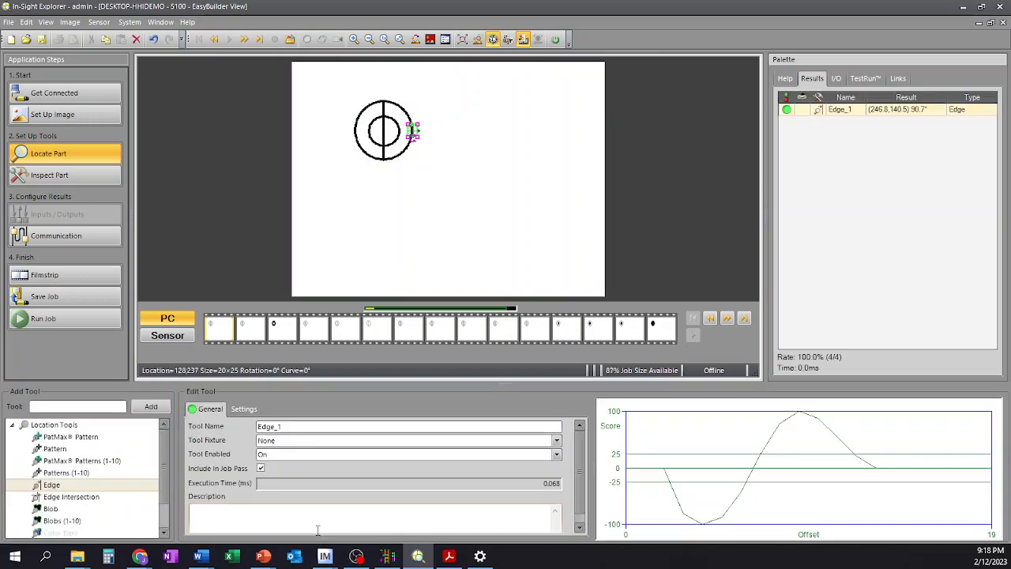
mouse_move(419, 129)
mouse_down()
mouse_move(430, 117)
mouse_move(405, 142)
mouse_move(421, 127)
mouse_up()
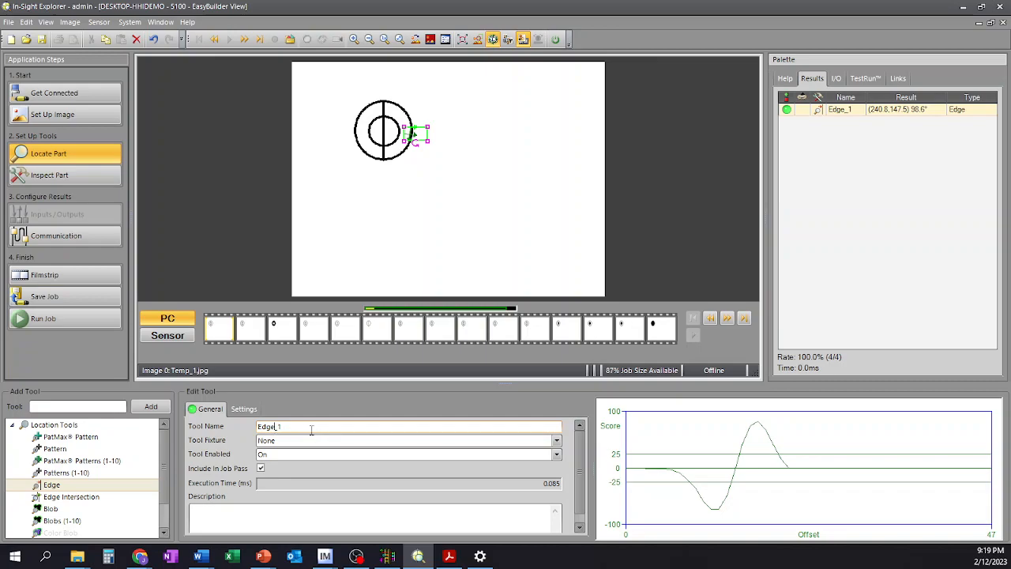
Review the edge tool's fixture and enable options without changing them.
click(274, 442)
click(274, 450)
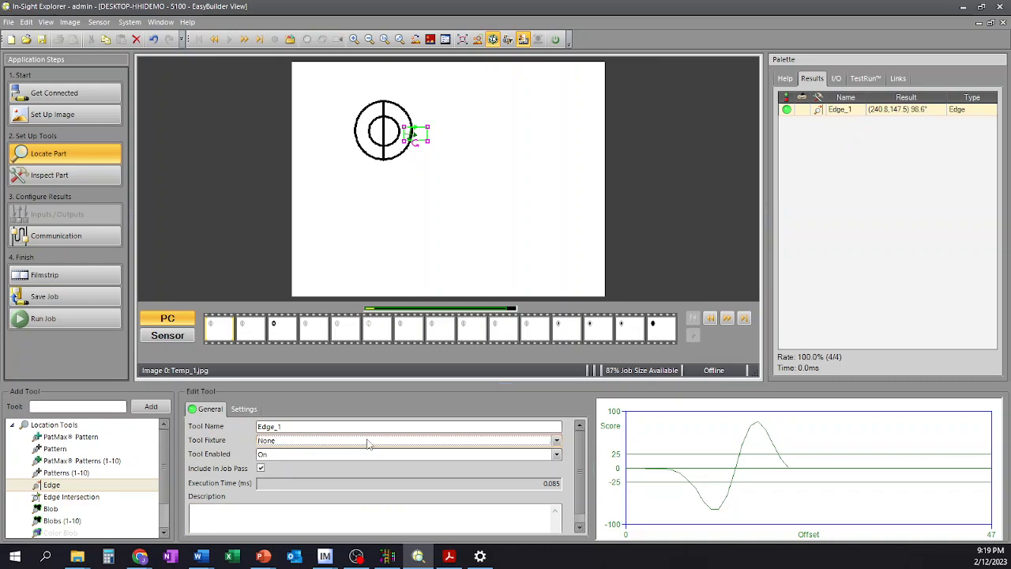
click(282, 457)
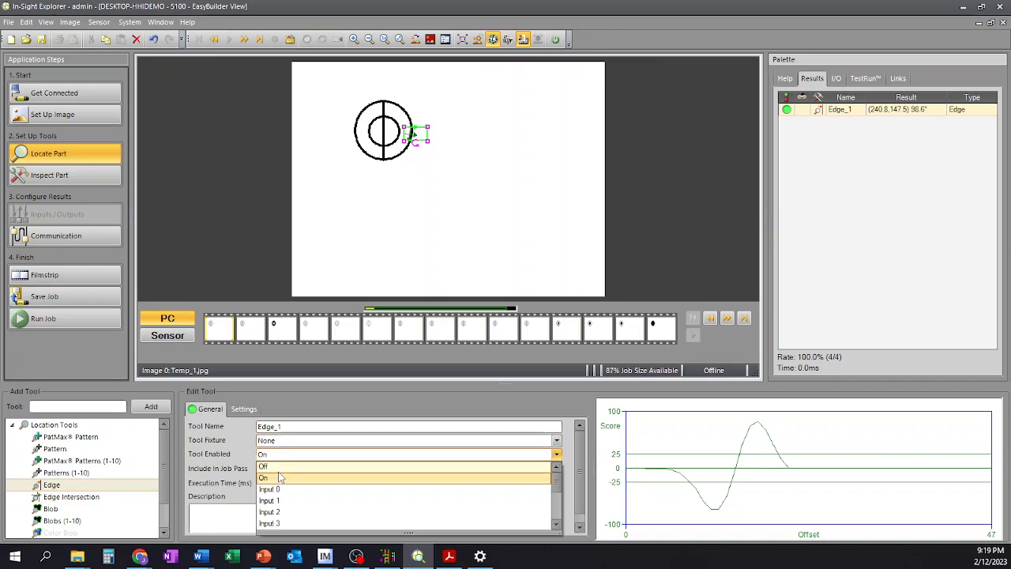
click(234, 449)
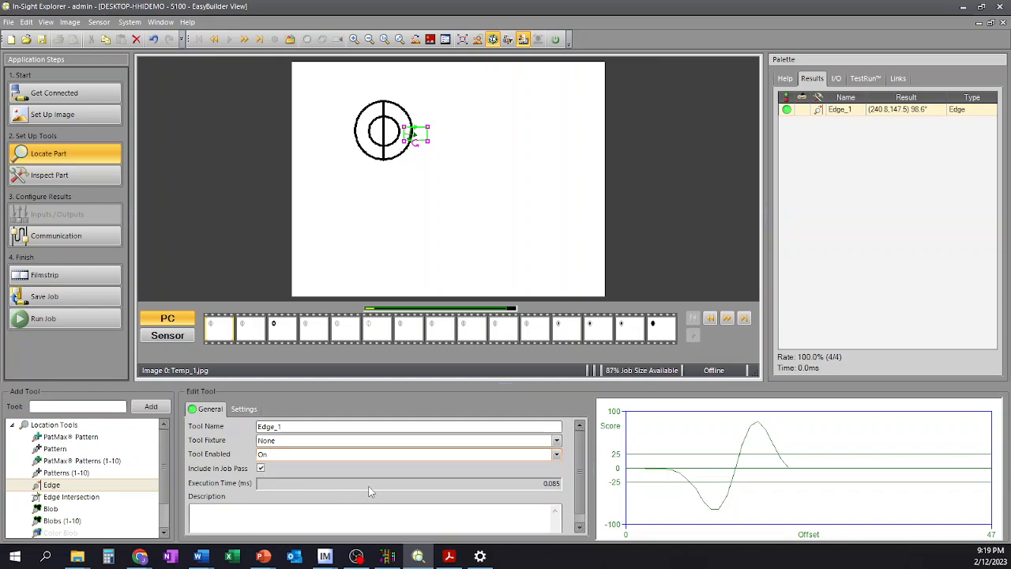
Exclude the edge tool from the job pass, include it again, and view its description field.
click(261, 469)
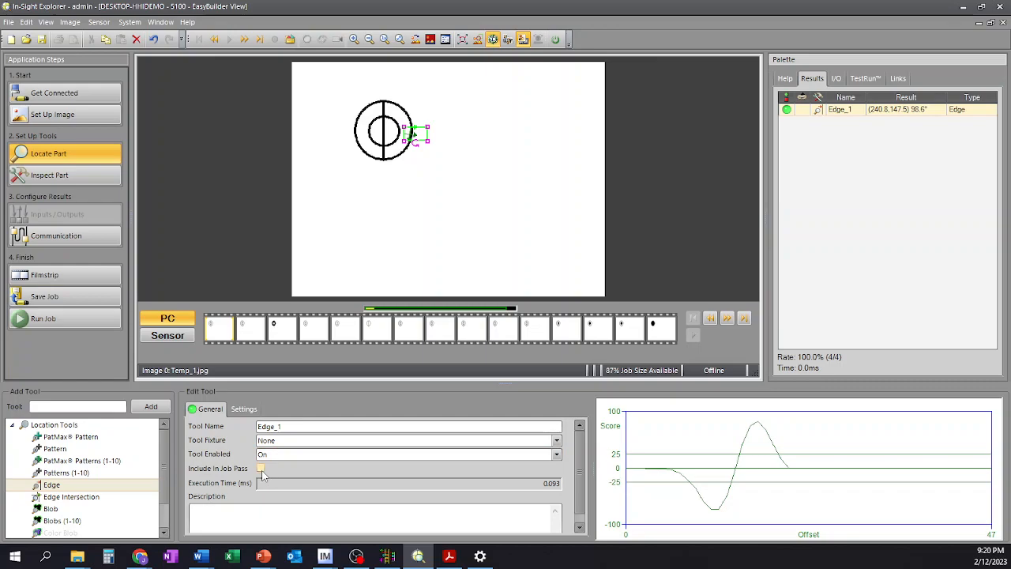
click(261, 471)
scroll(580, 480, down, 1)
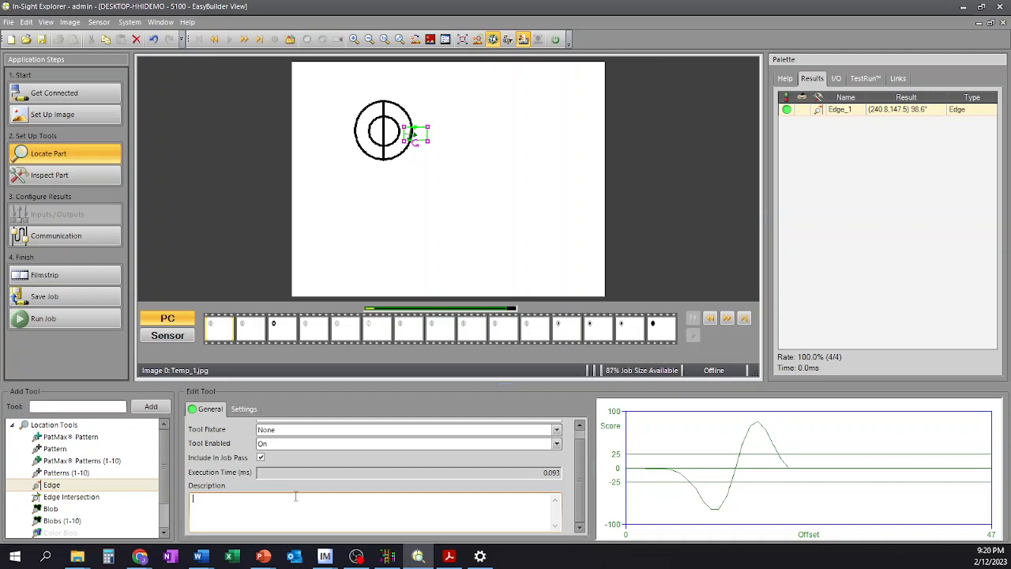
Set the edge tool's edge contrast to 50.
click(245, 410)
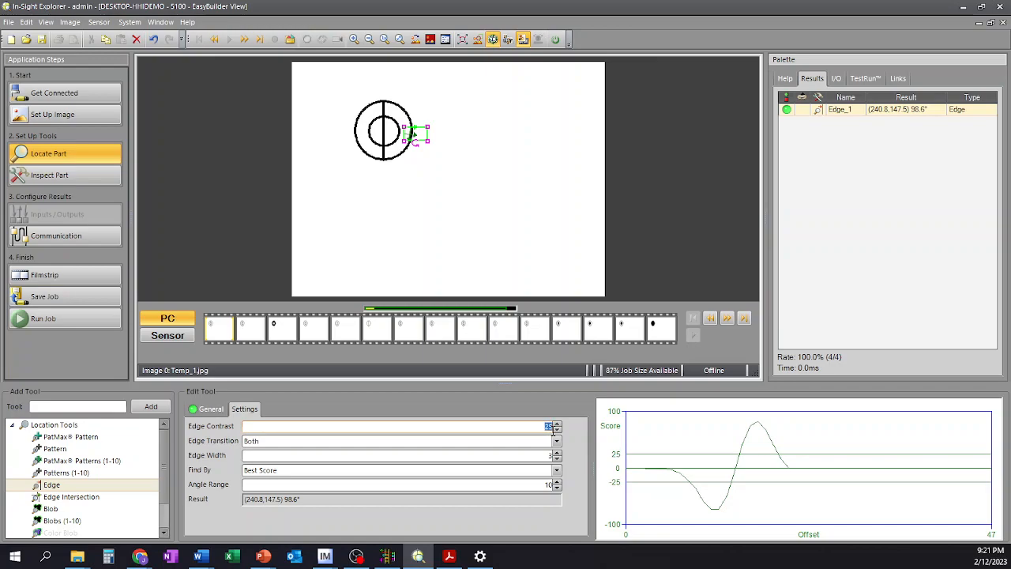
text(50)
key(Return)
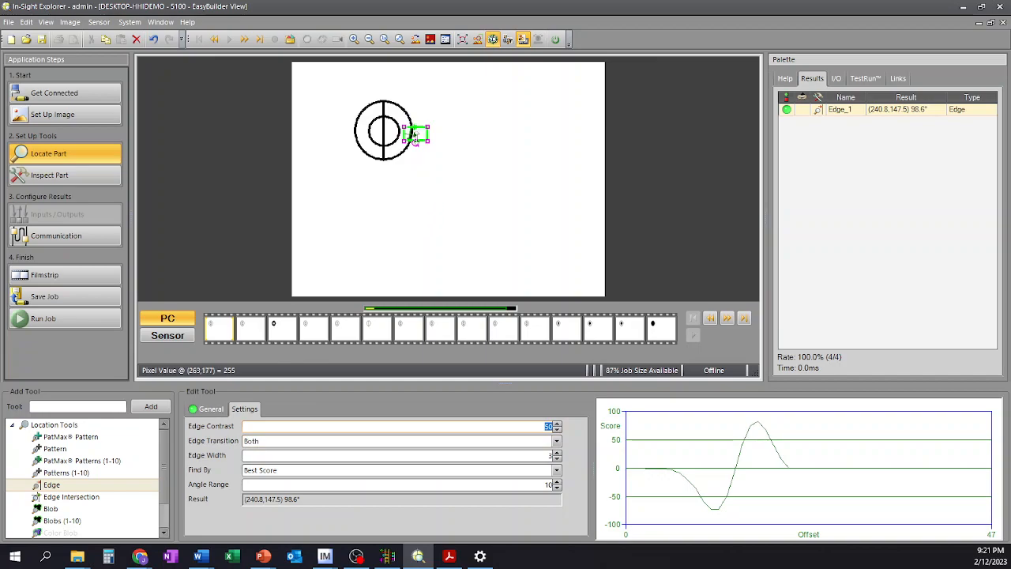
Stretch the edge tool's search region across the whole target and set its edge transition to Light to Dark.
drag(402, 126, 594, 138)
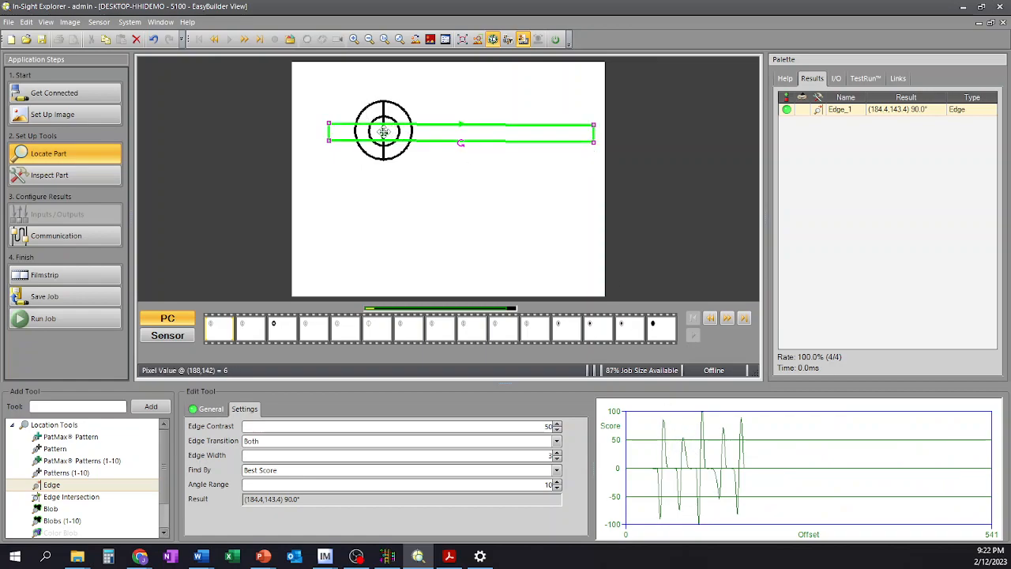
click(261, 443)
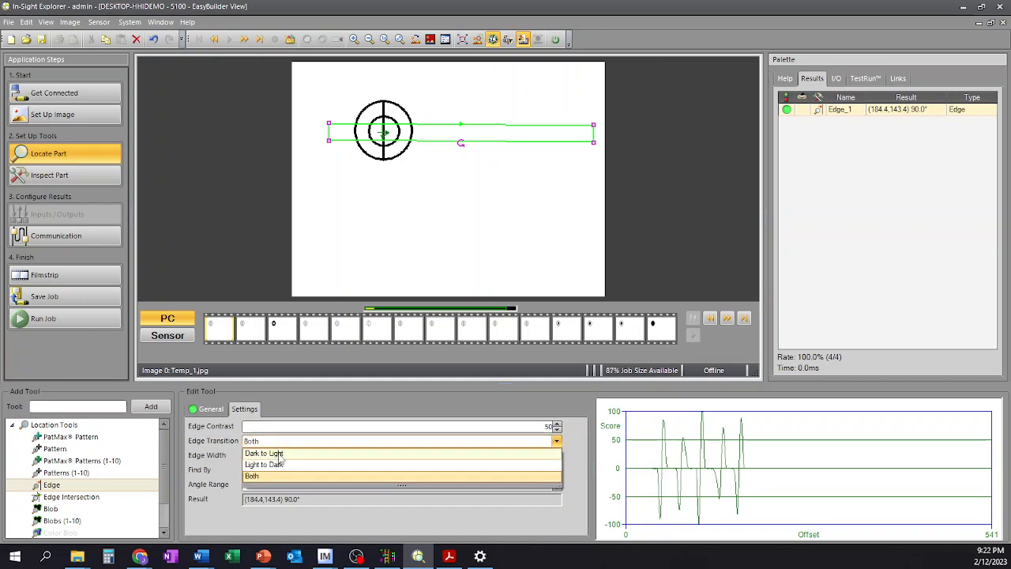
click(278, 465)
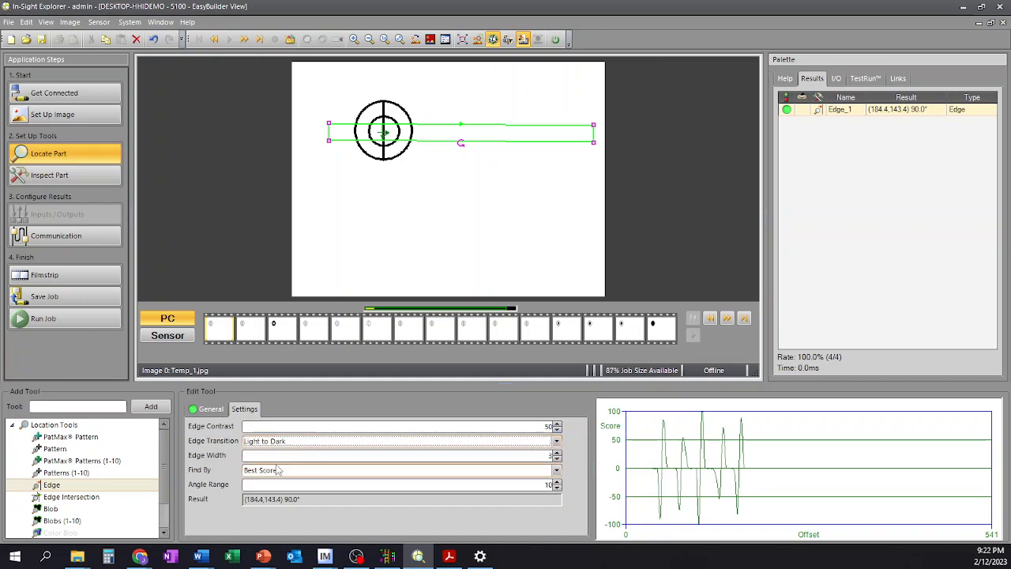
Rotate the edge search region 180 degrees, then shorten it to end just past the target's right side while comparing execution time.
drag(461, 143, 454, 90)
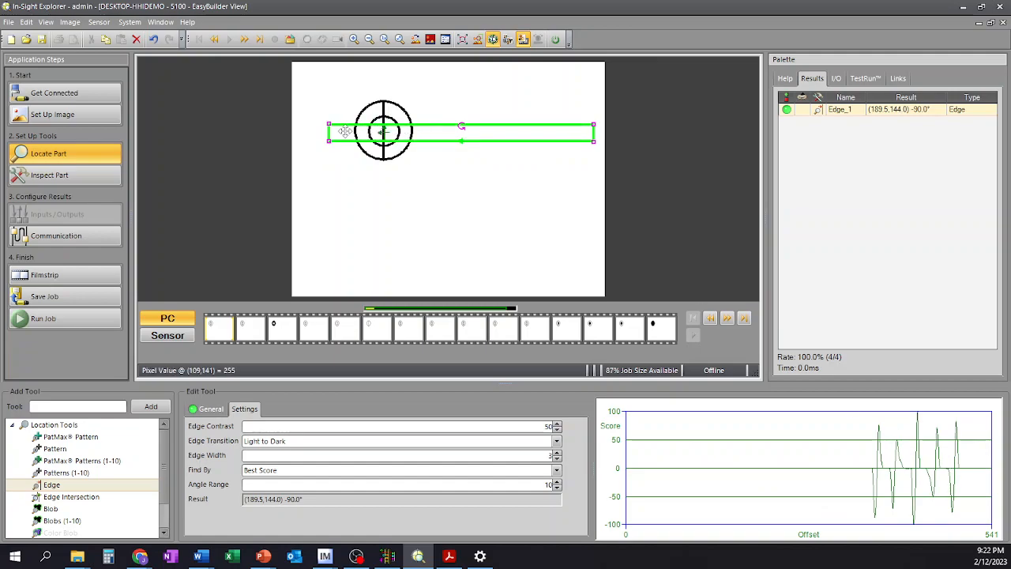
click(215, 411)
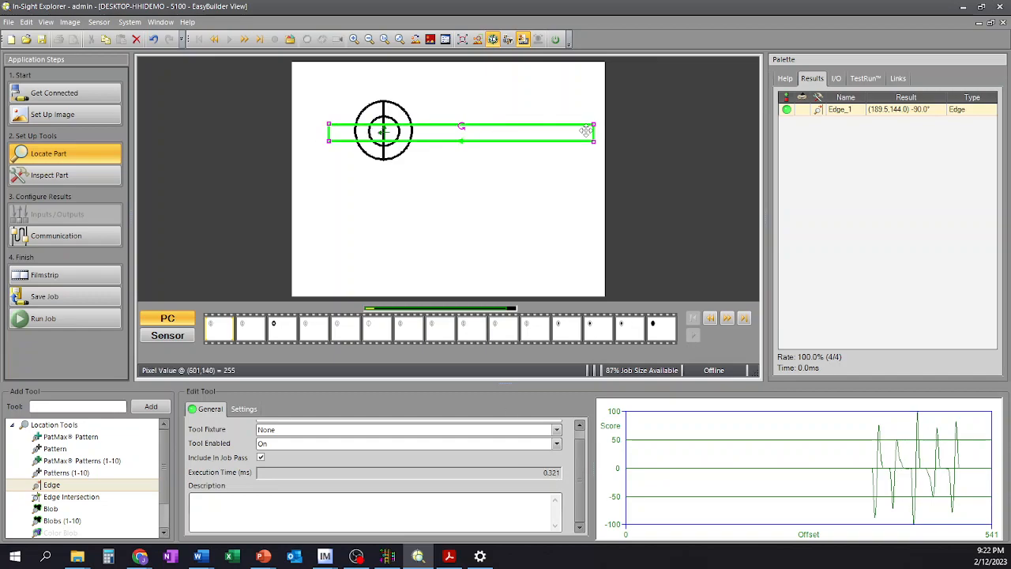
drag(594, 140, 437, 140)
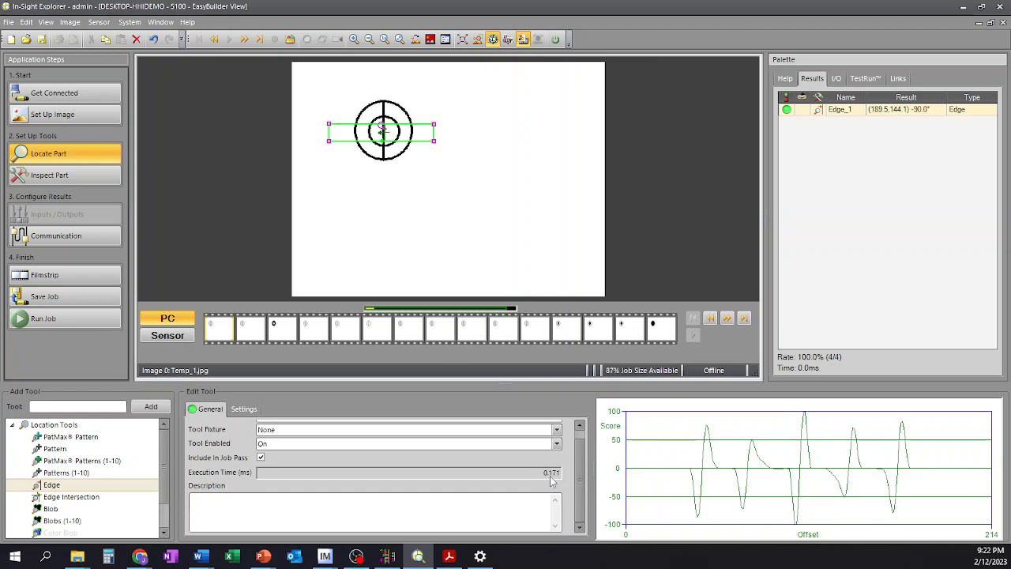
Set the edge transition to Both and fit a short search region over the outer circle's right edge.
click(254, 410)
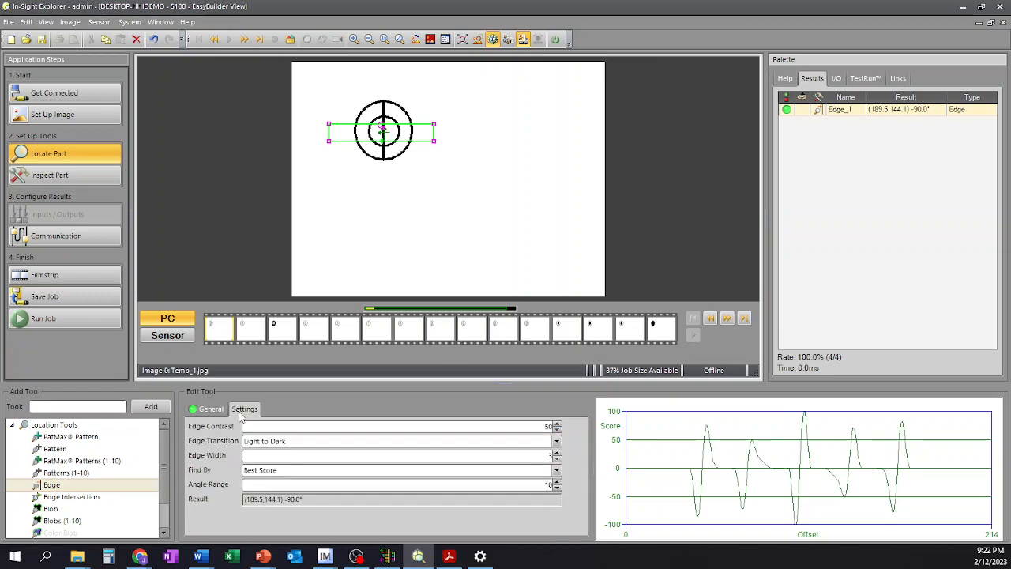
click(265, 441)
click(265, 476)
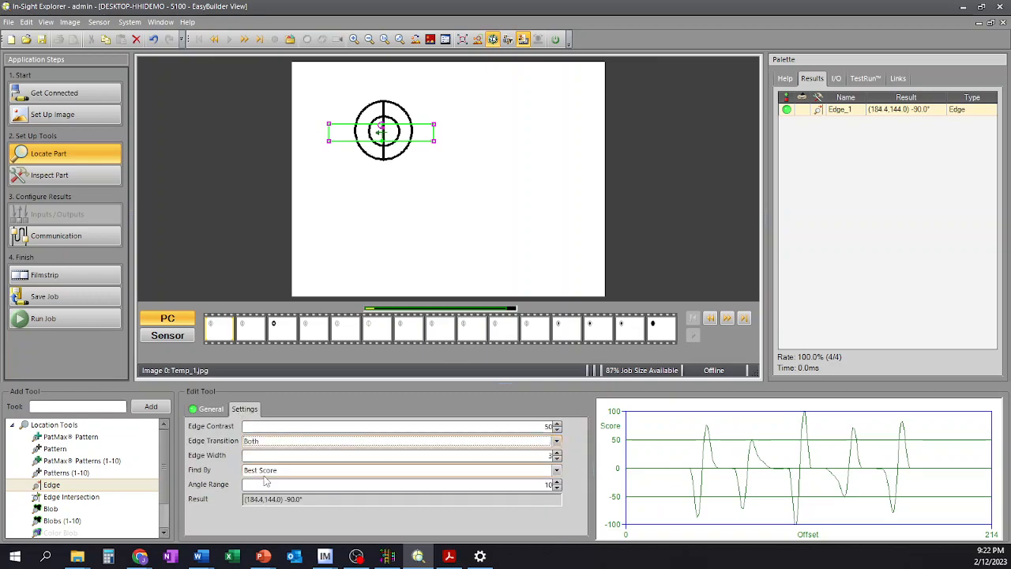
drag(414, 129, 478, 127)
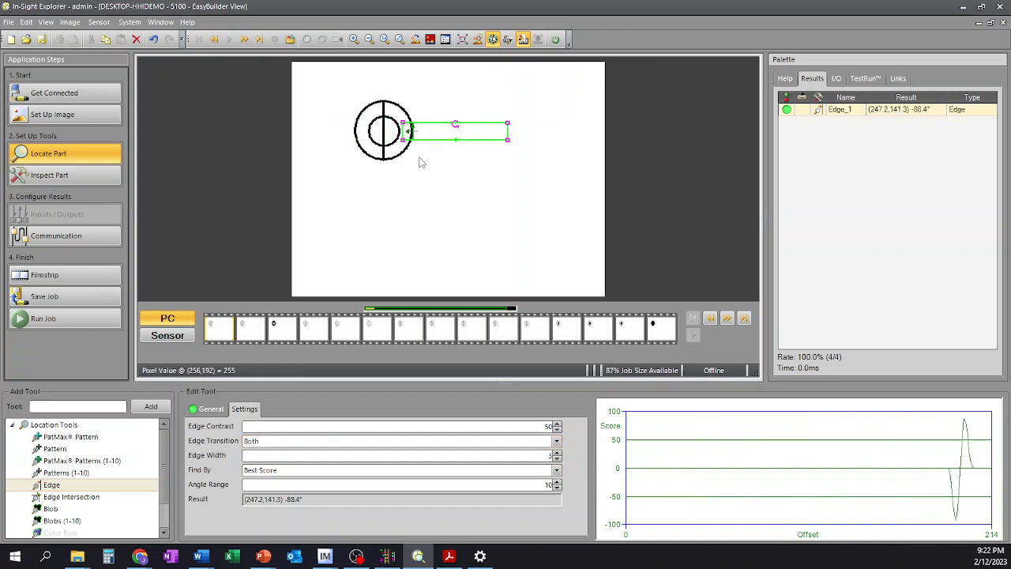
drag(508, 130, 438, 129)
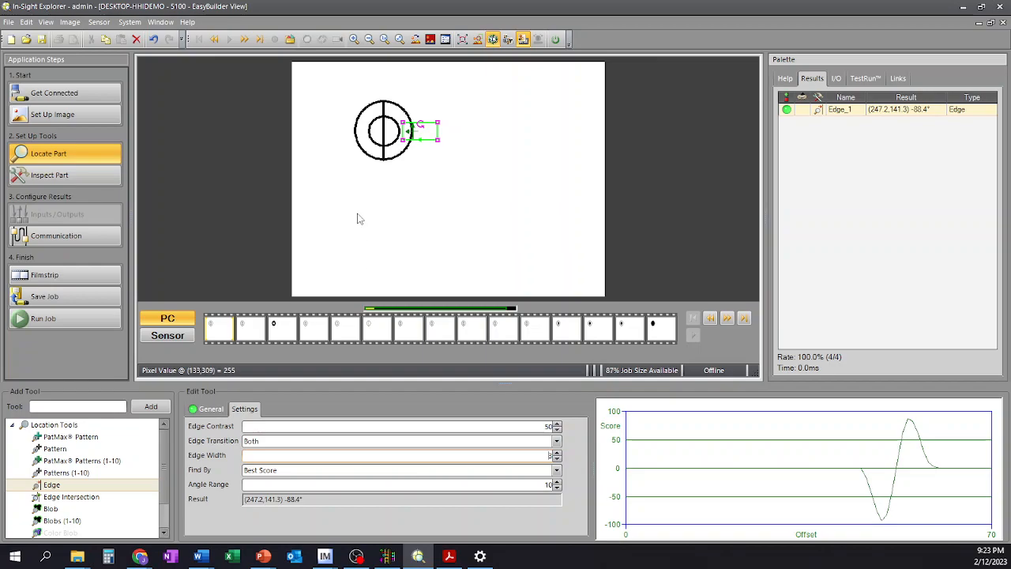
Increase the edge tool's edge width to 7.
click(557, 455)
click(558, 455)
click(557, 455)
click(557, 455)
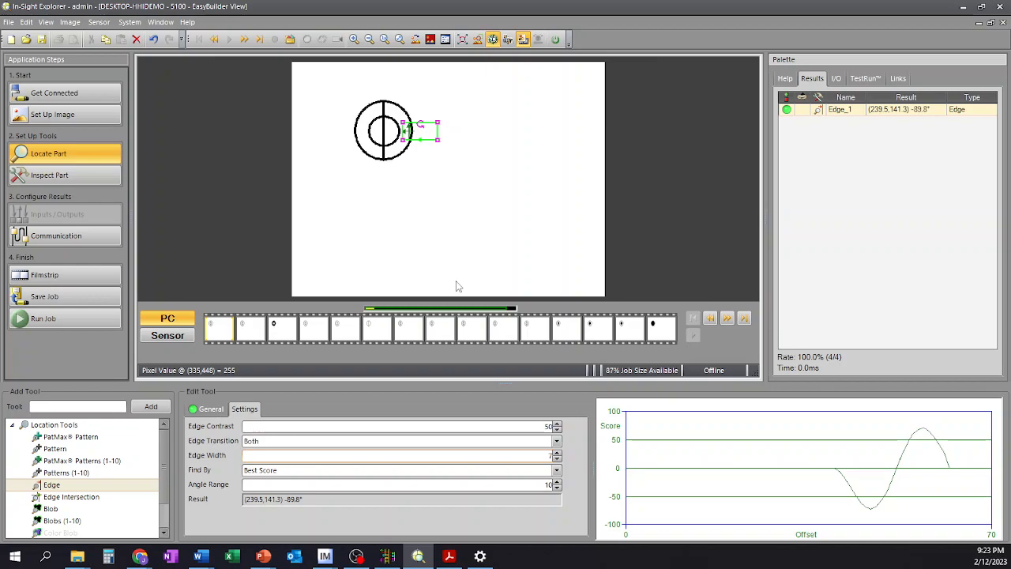
Make the edge tool find by First Edge with a Light to Dark transition.
click(277, 474)
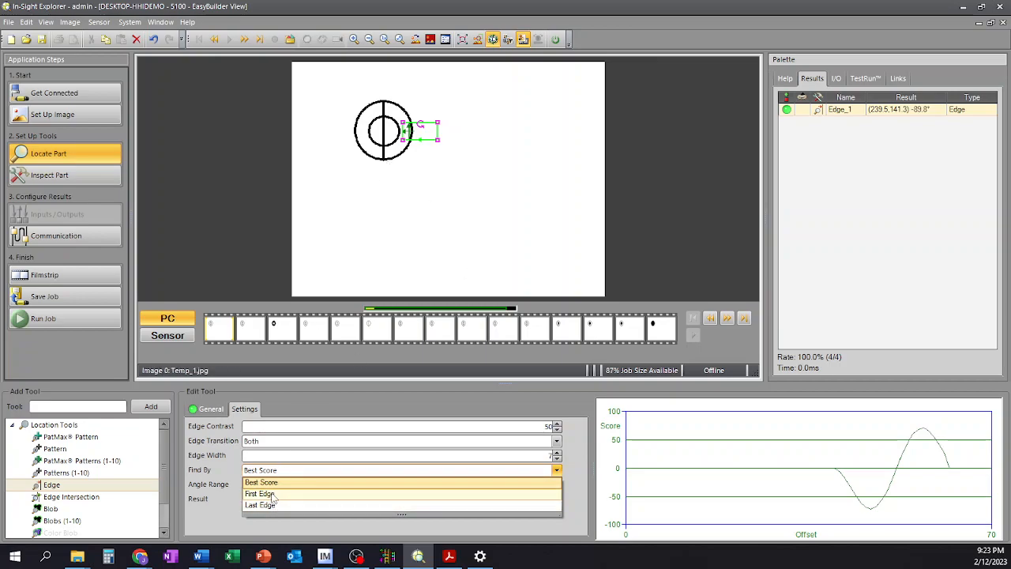
click(272, 496)
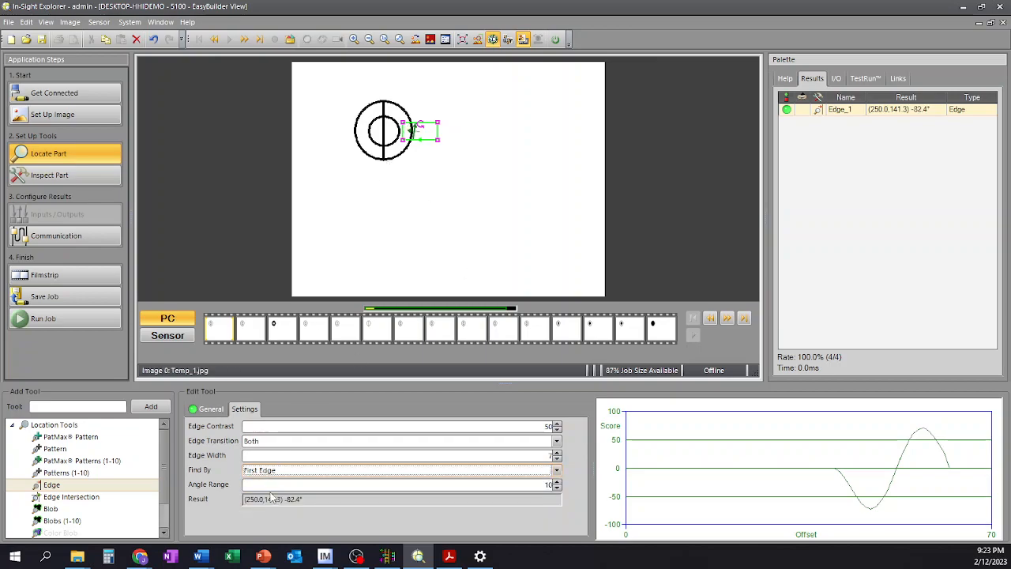
click(252, 441)
click(269, 467)
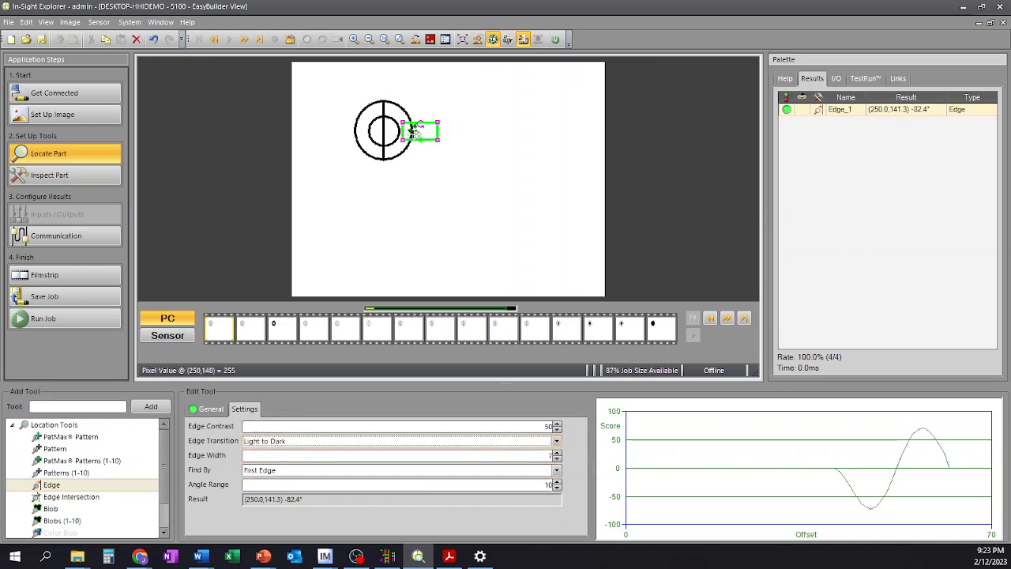
Extend the edge search region across the whole target and set it to find by Last Edge.
drag(404, 131, 320, 132)
drag(441, 136, 592, 154)
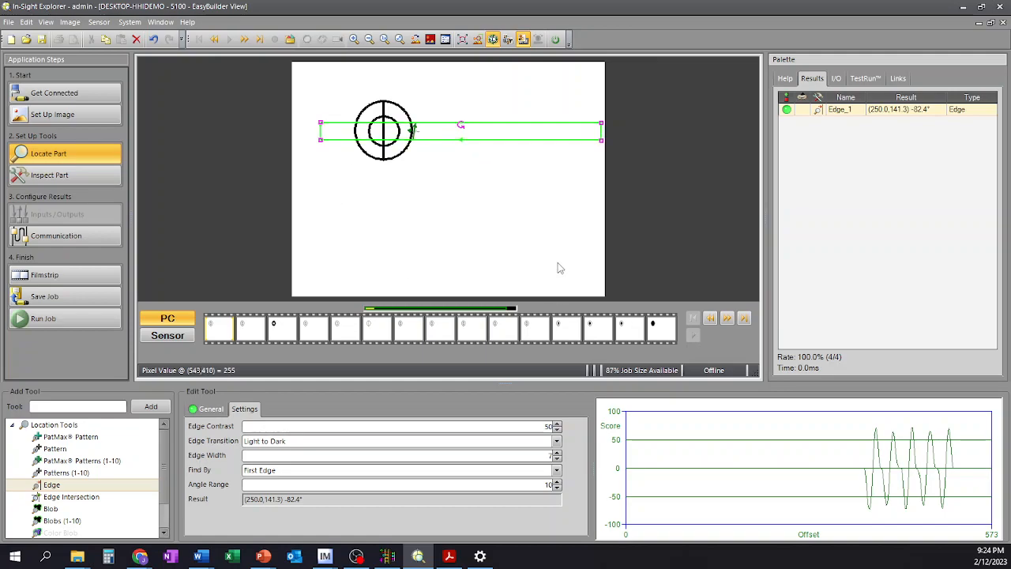
click(258, 471)
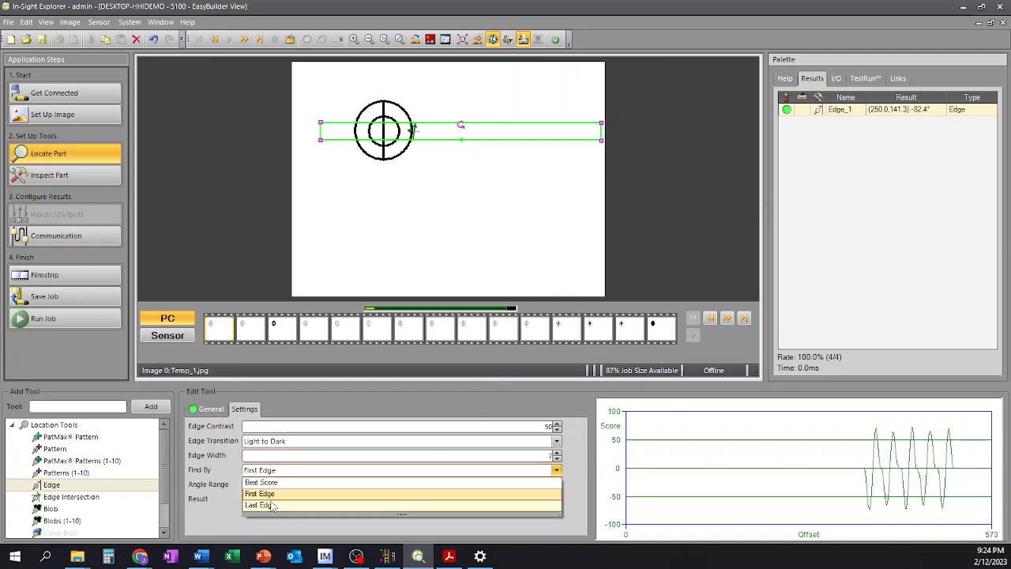
click(268, 505)
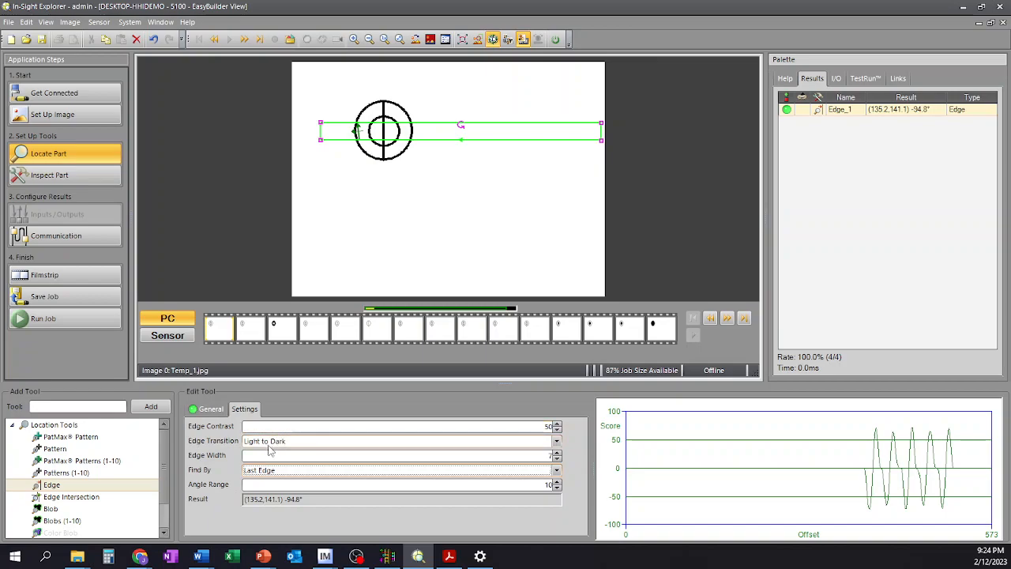
Set the edge tool to find by Best Score and check its execution time.
click(316, 470)
click(316, 479)
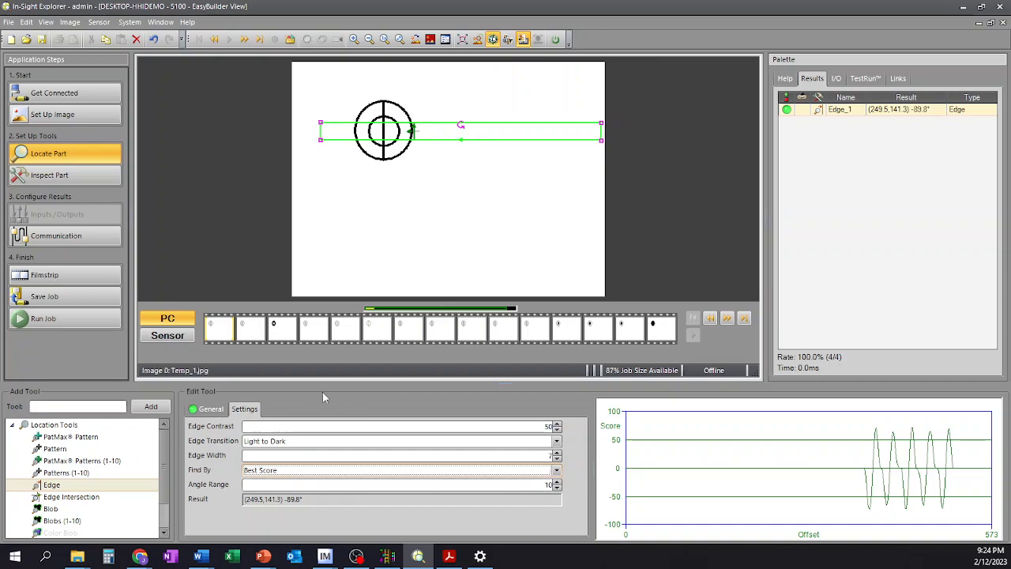
click(210, 409)
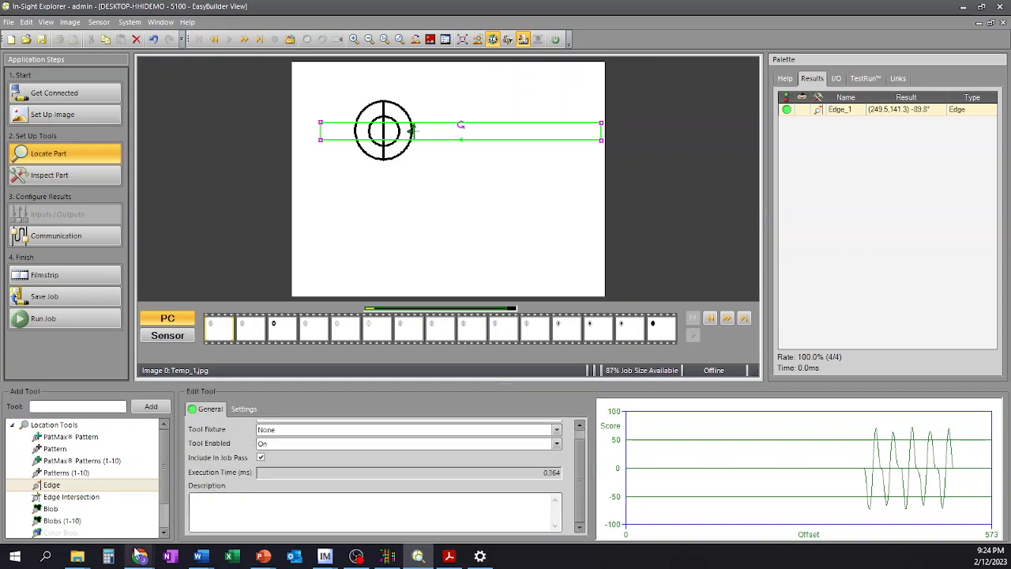
Add a Blob location tool with an annulus region centered on the target, enclosing its outer circle.
mouse_move(140, 556)
scroll(156, 477, down, 3)
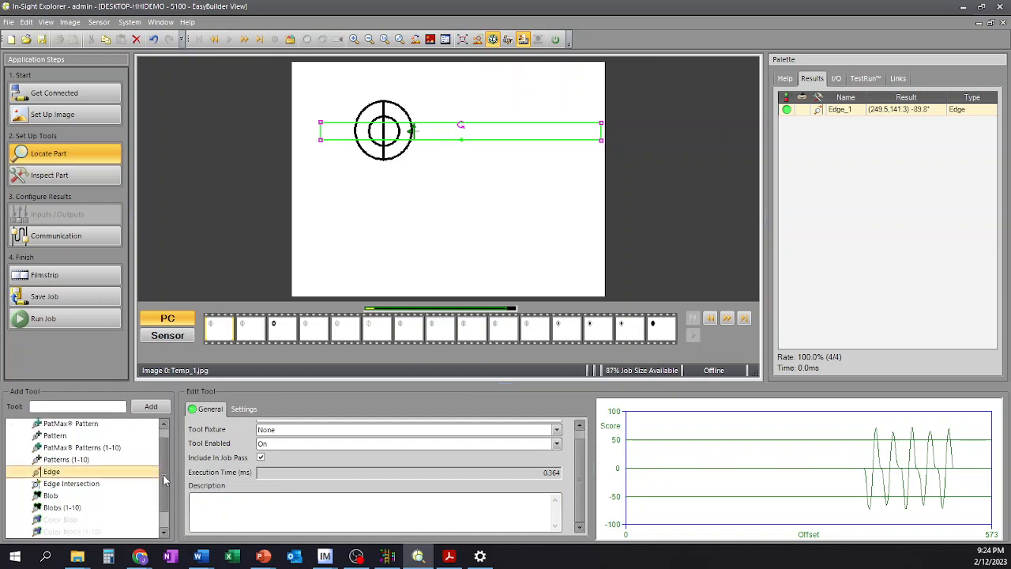
click(126, 481)
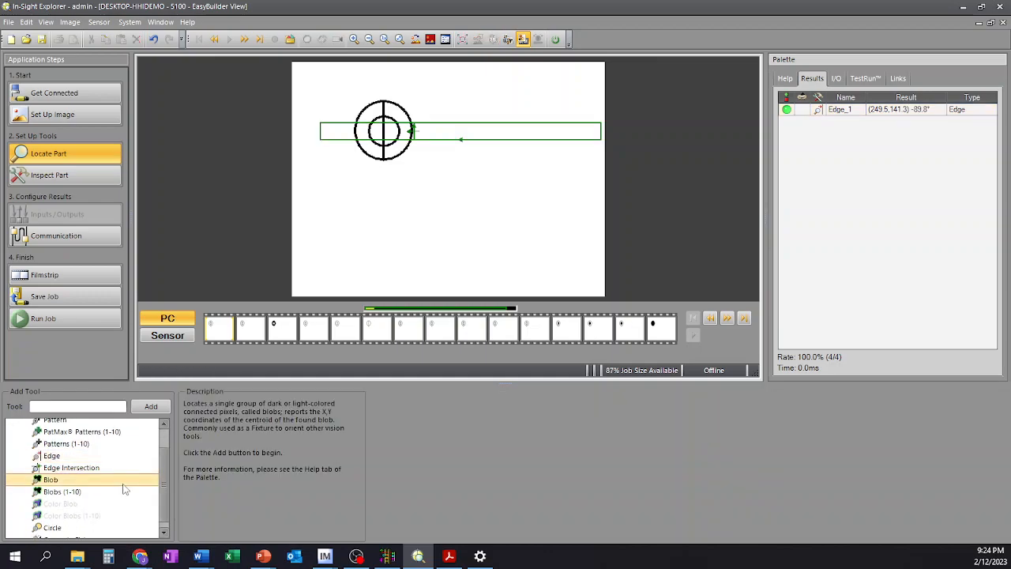
click(154, 407)
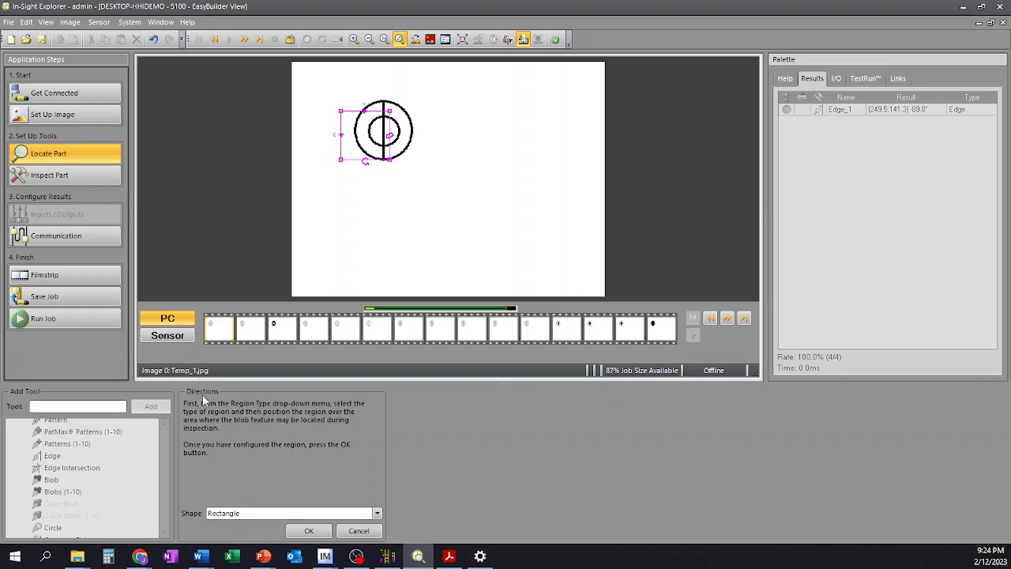
click(237, 518)
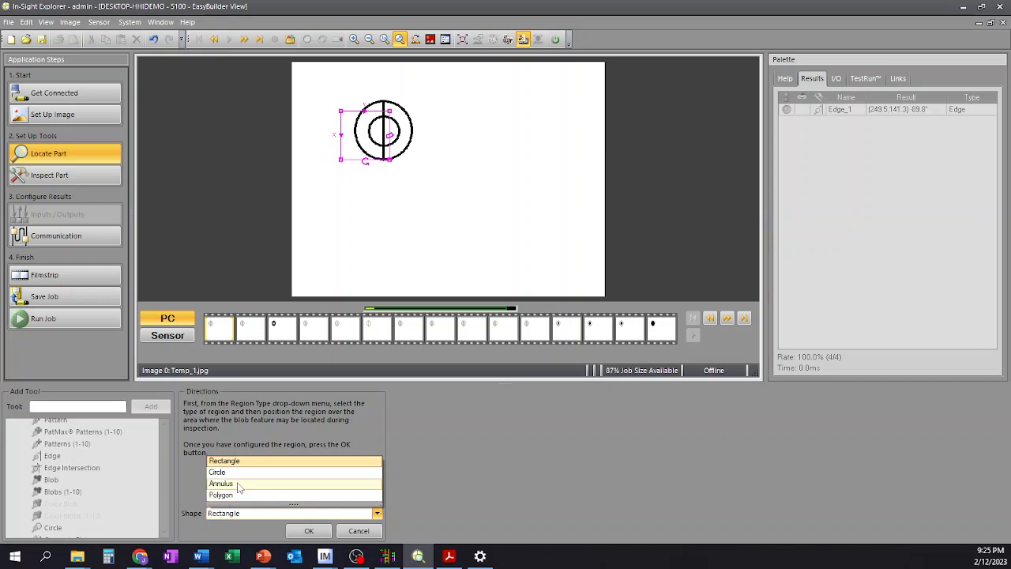
click(237, 484)
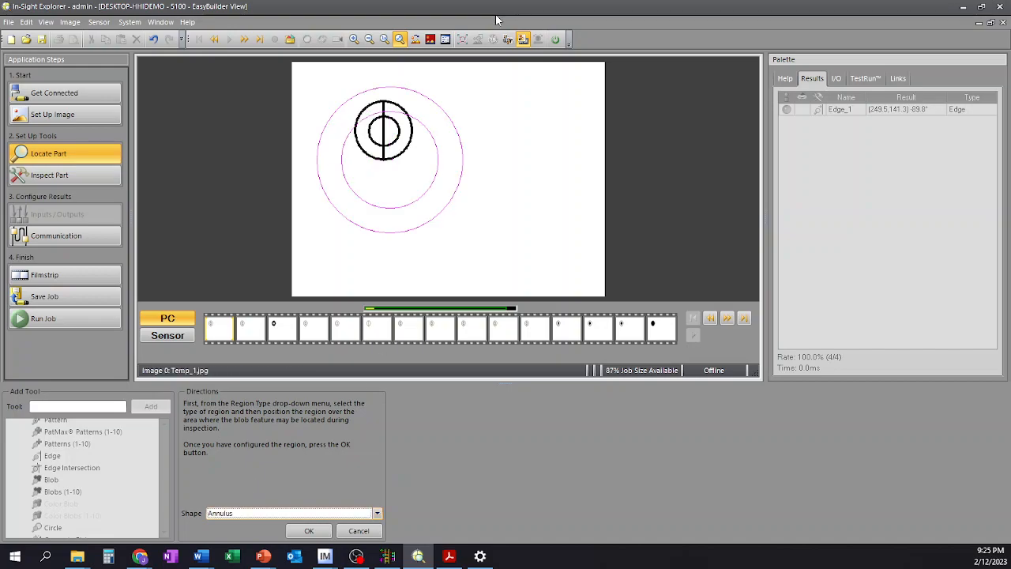
drag(429, 132, 401, 139)
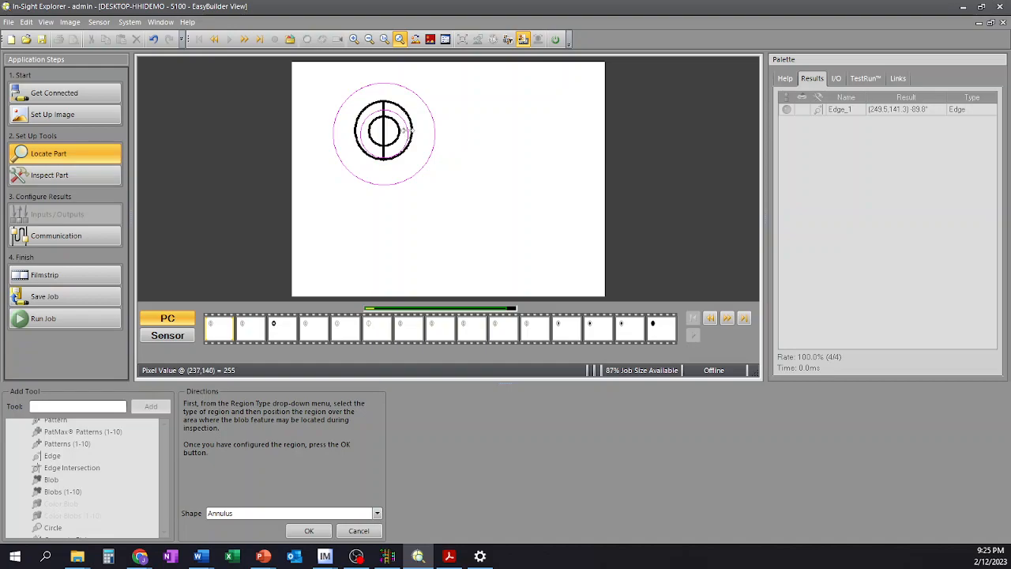
mouse_move(428, 118)
mouse_down()
mouse_move(429, 107)
mouse_move(425, 115)
mouse_up()
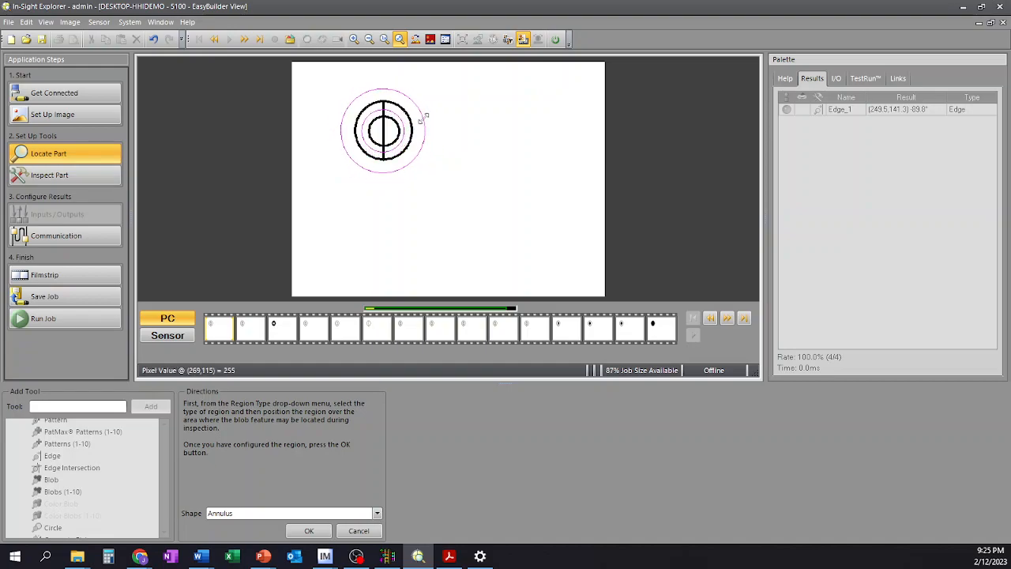
click(309, 531)
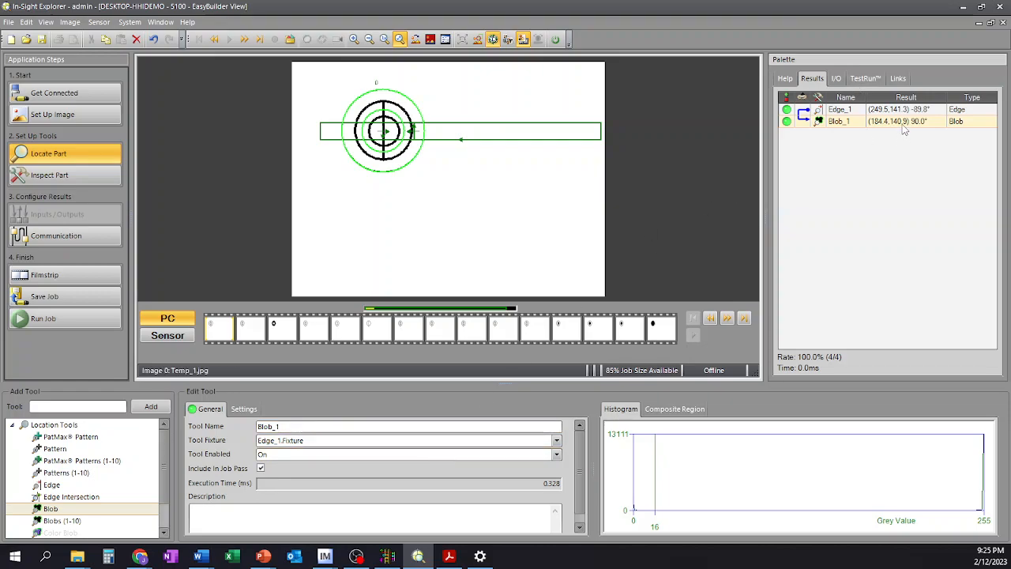
Raise the blob tool's minimum area to 104 and review its settings and general options.
click(245, 413)
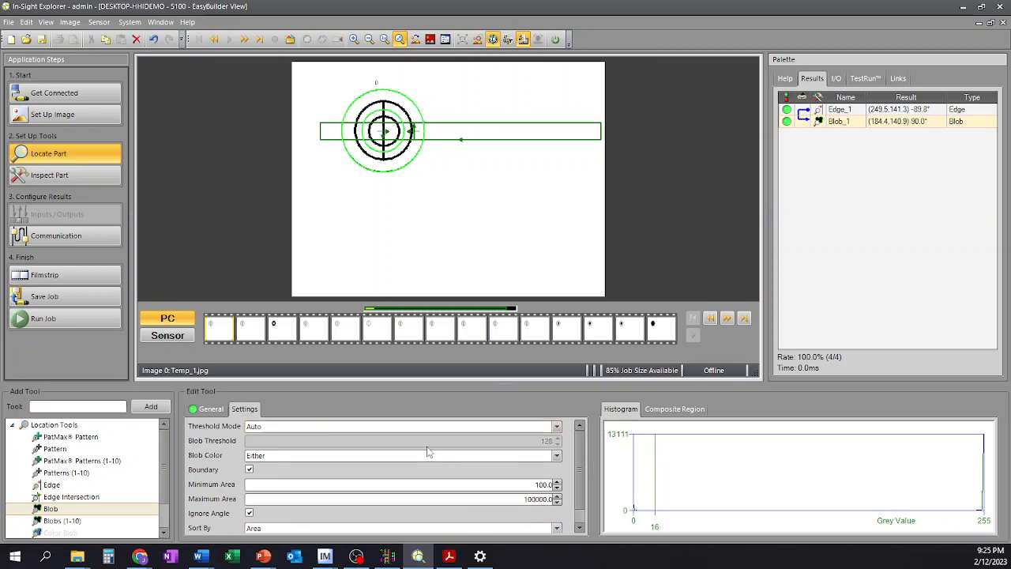
scroll(406, 478, down, 1)
scroll(467, 471, up, 4)
drag(581, 481, 585, 442)
click(211, 409)
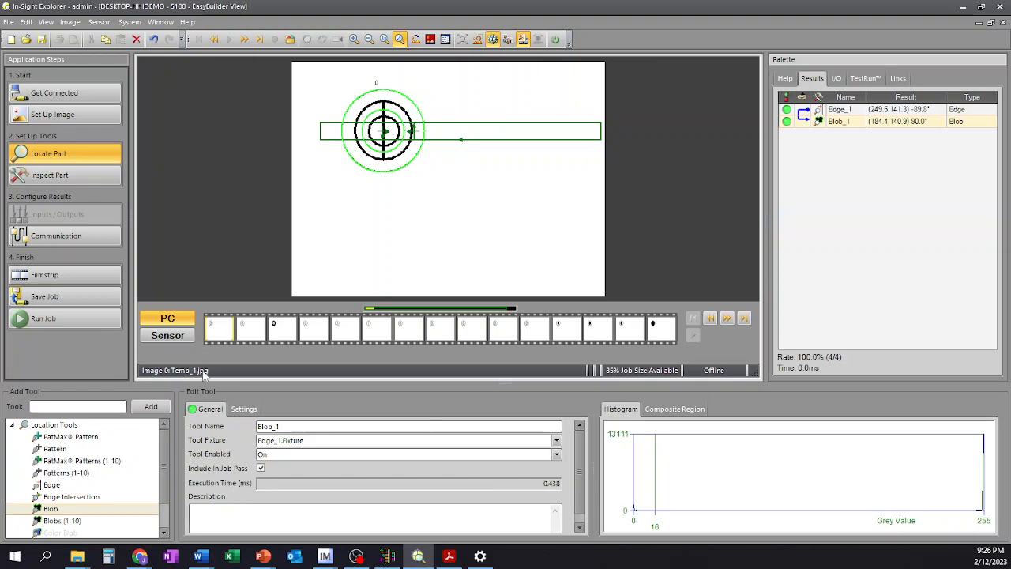
click(244, 409)
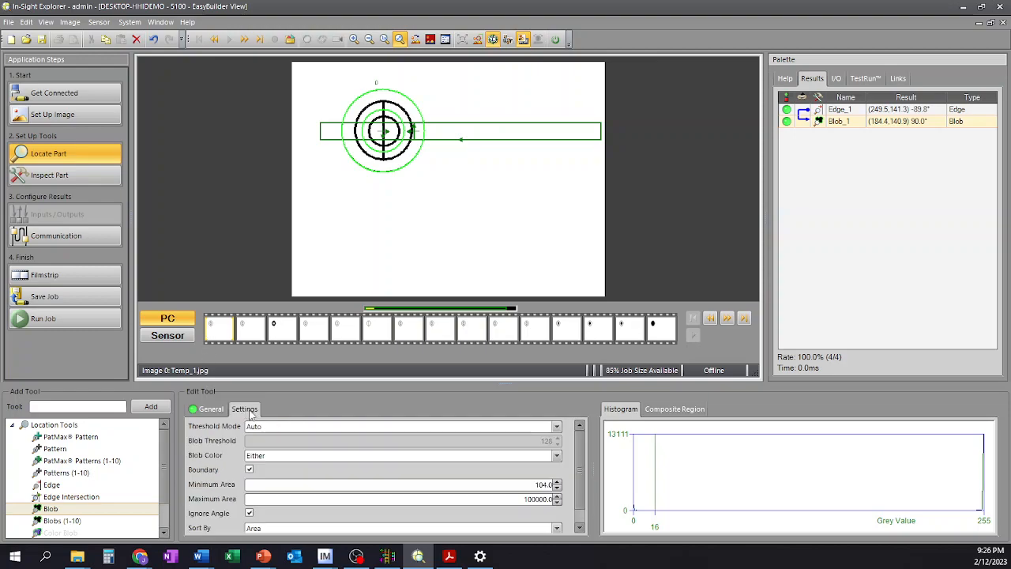
Try the Manual threshold mode for the blob tool and return it to Auto.
click(310, 427)
click(309, 426)
click(302, 427)
click(305, 439)
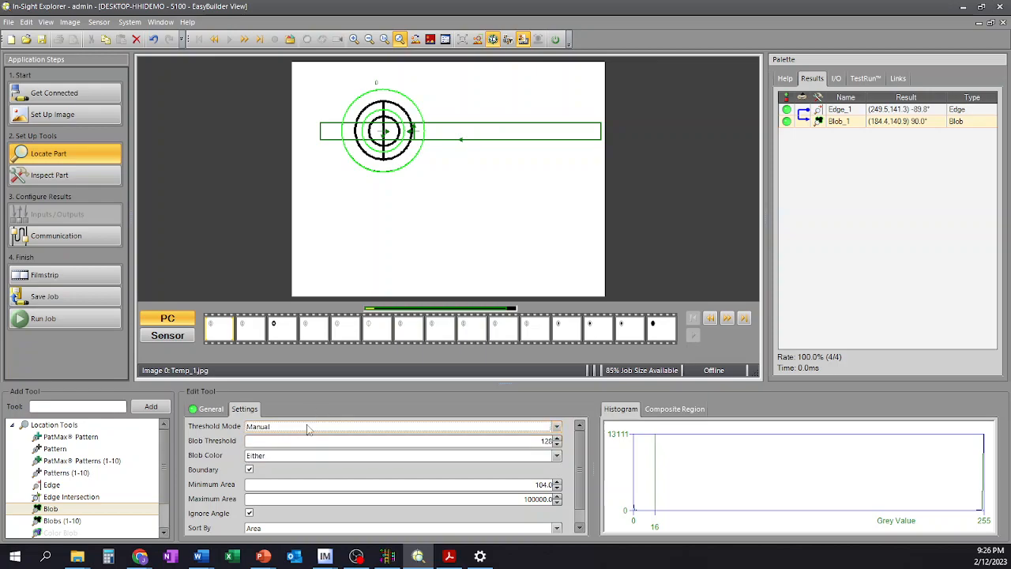
click(308, 426)
click(294, 449)
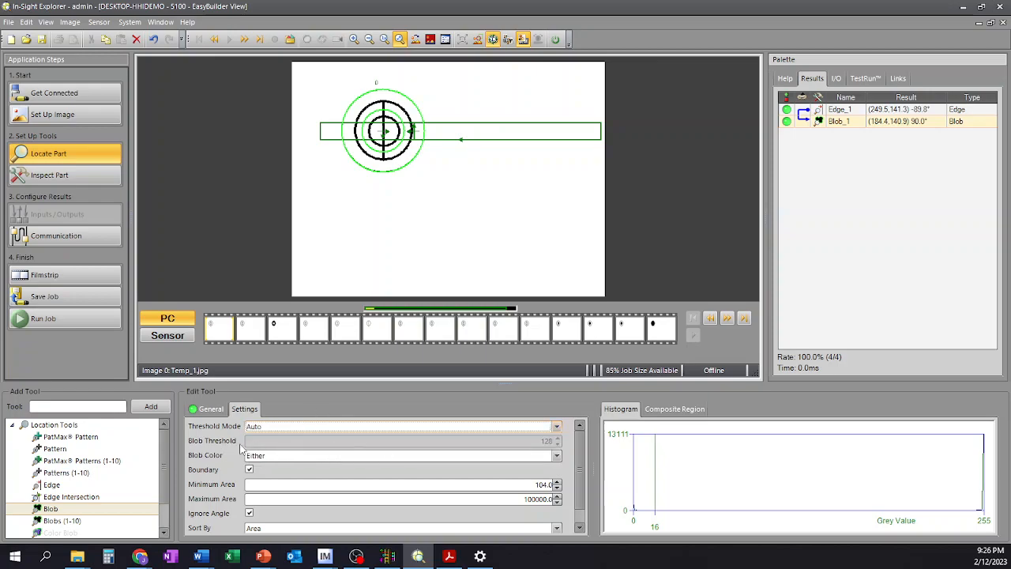
Set the blob tool's threshold mode to Manual and view the blob color options, keeping Either.
click(294, 427)
click(289, 440)
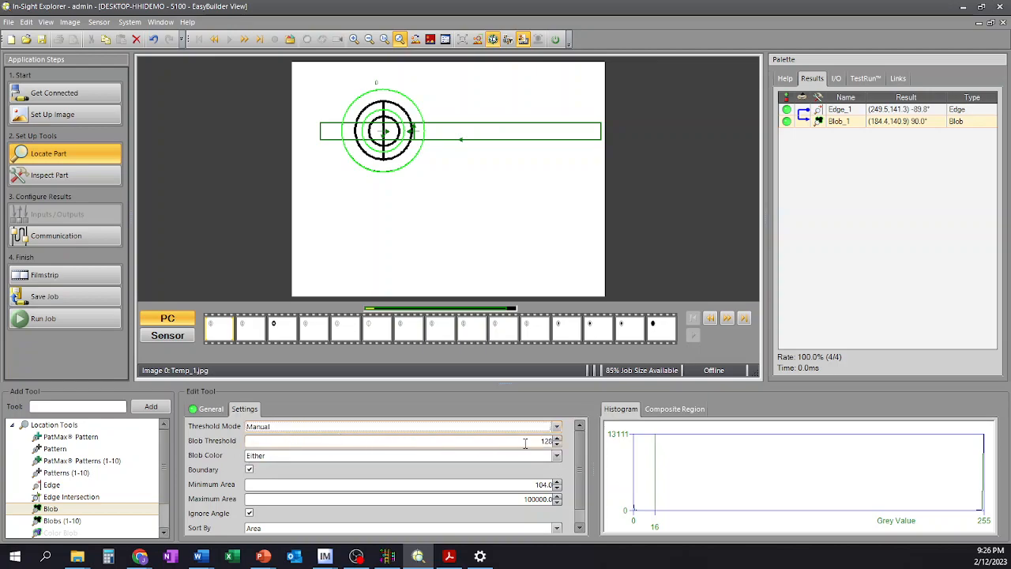
click(310, 457)
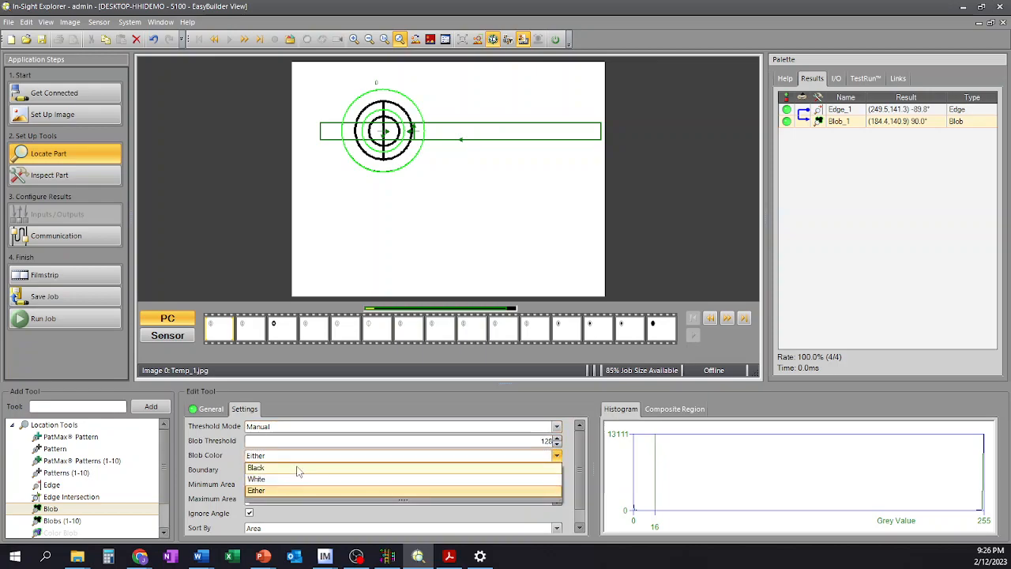
click(315, 420)
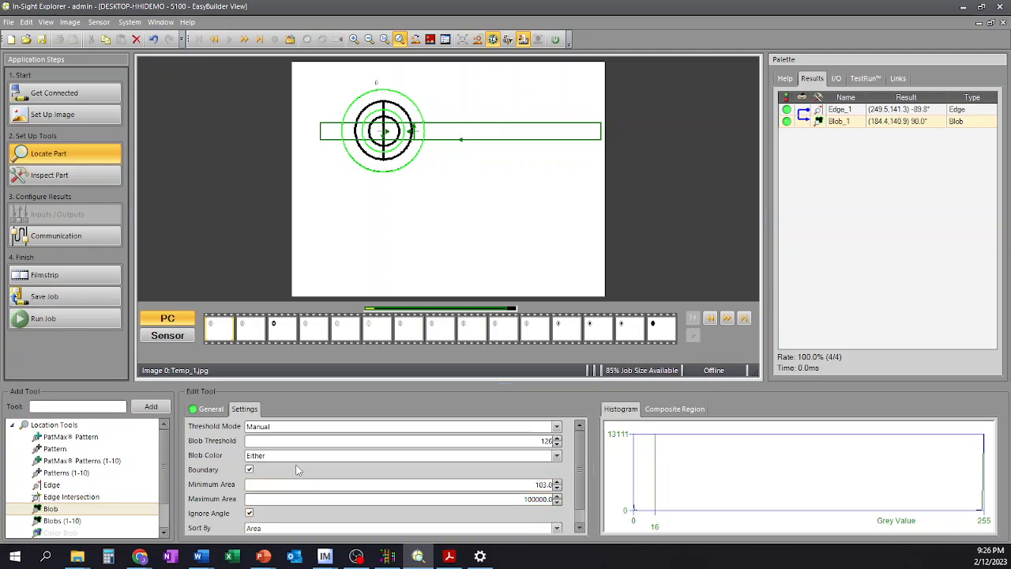
Review the blob tool's Sort By options, keeping Area, and set its threshold mode to Auto.
click(261, 528)
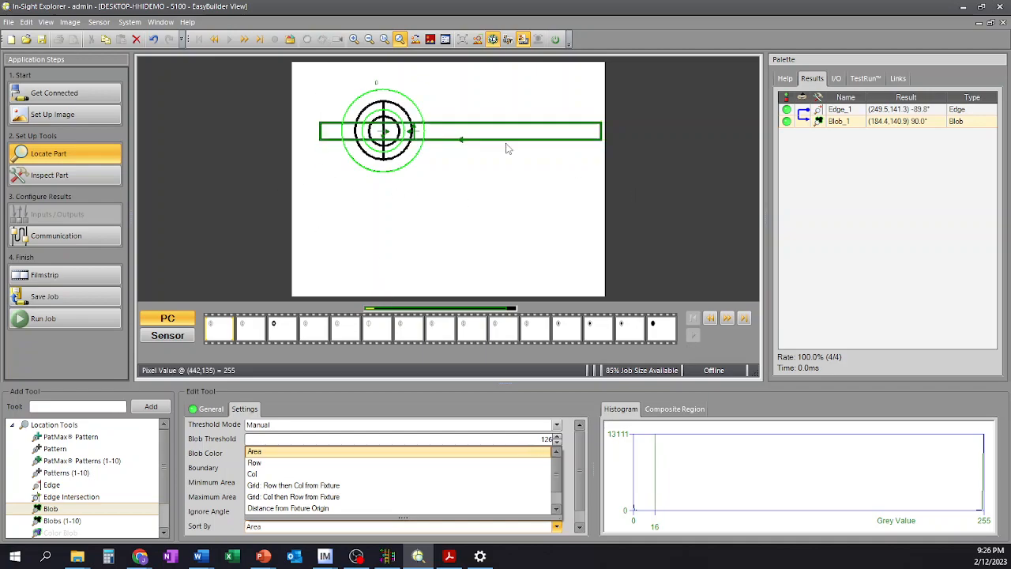
click(235, 456)
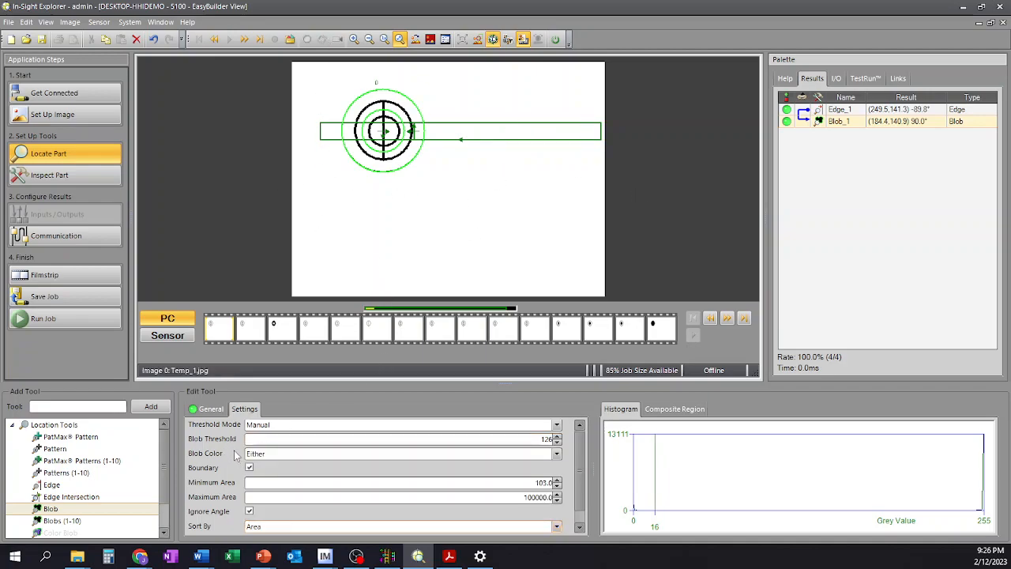
click(291, 426)
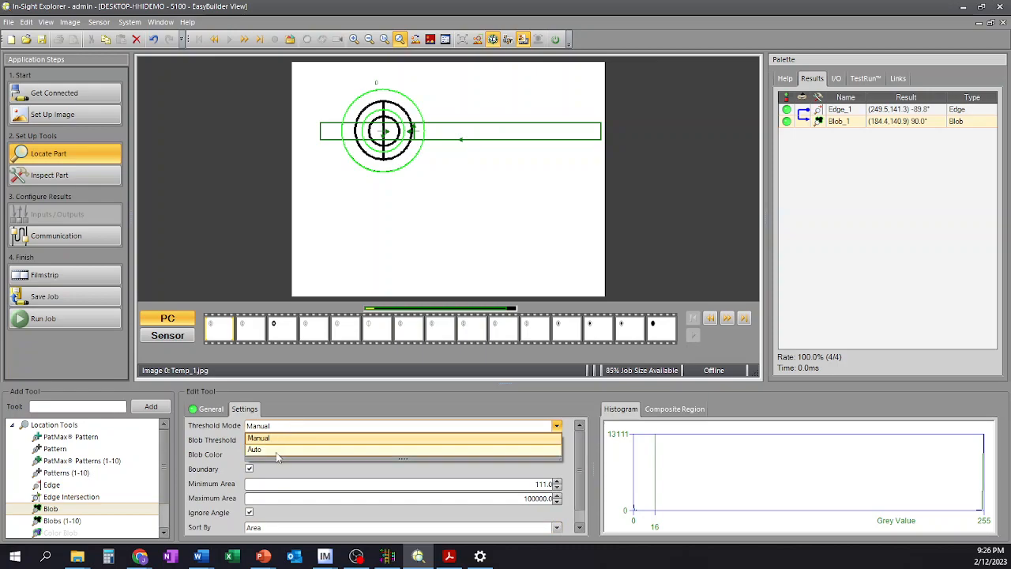
click(276, 450)
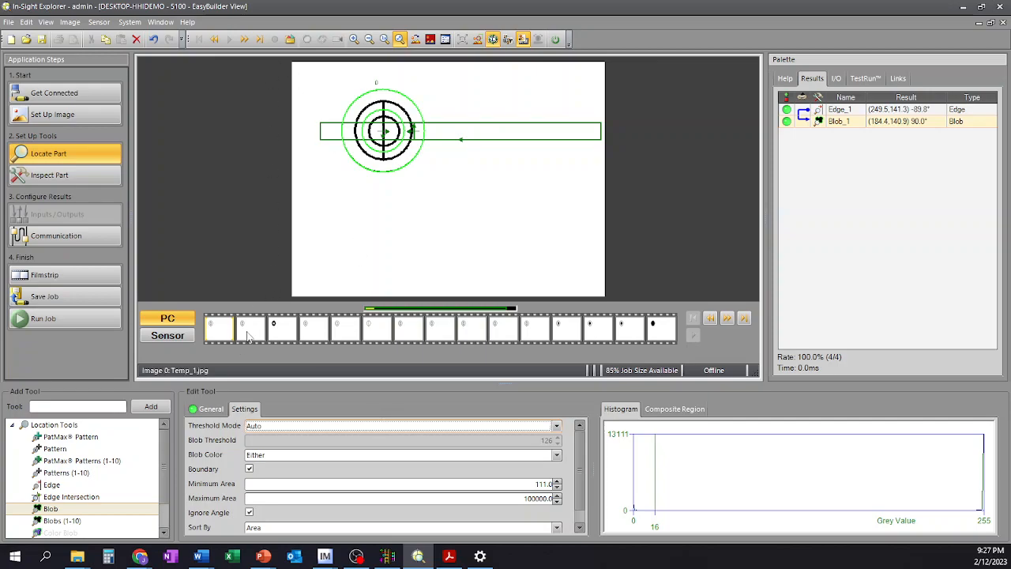
Load the third filmstrip image and set the Edge_1 tool's Find By option to First Edge.
click(275, 329)
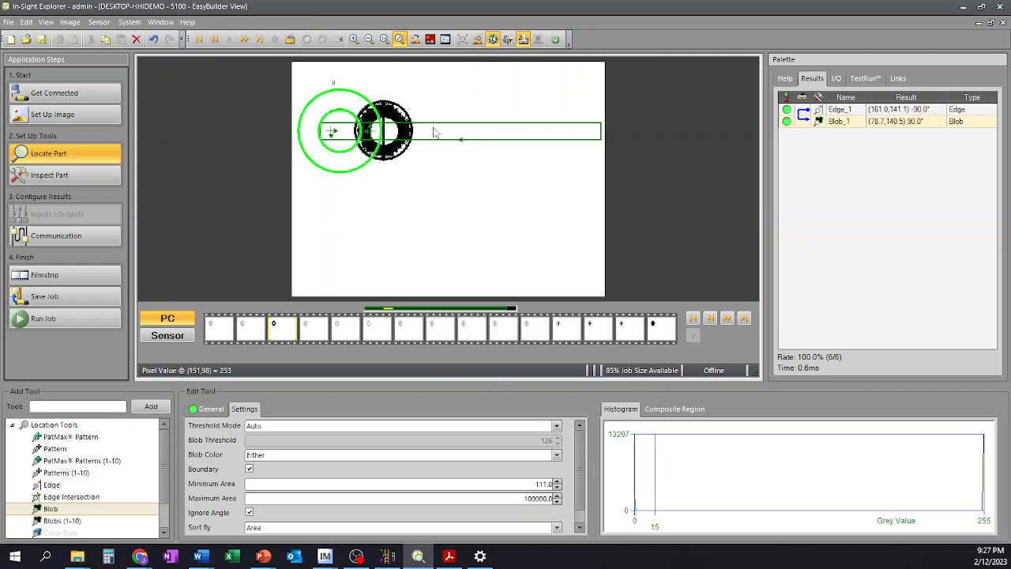
click(854, 114)
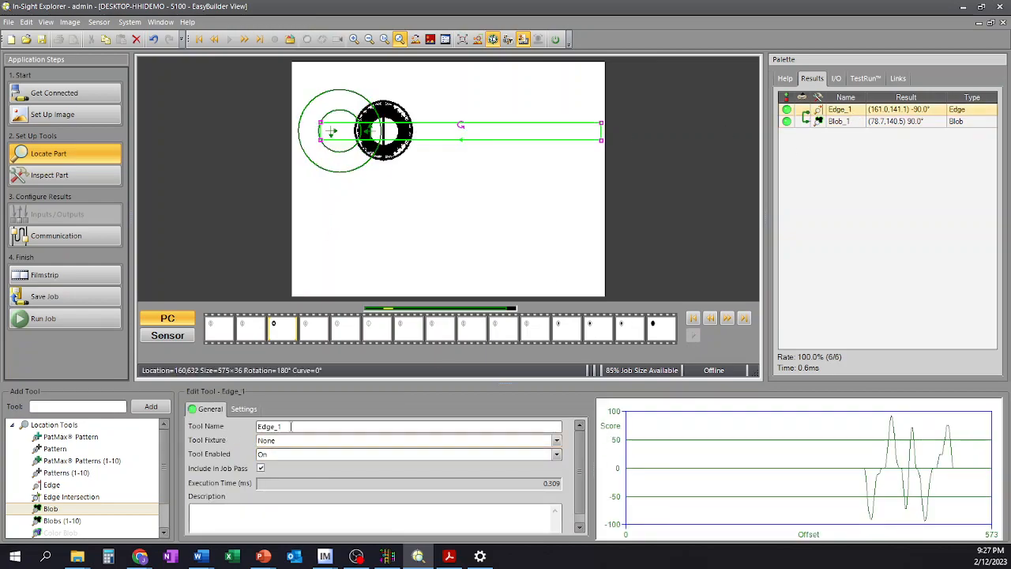
click(251, 409)
click(319, 470)
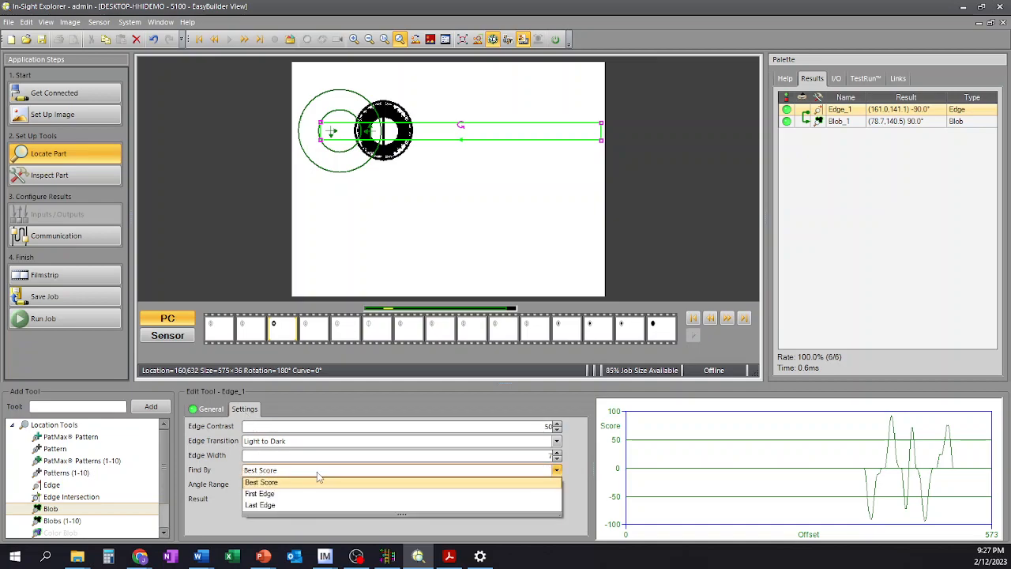
click(267, 493)
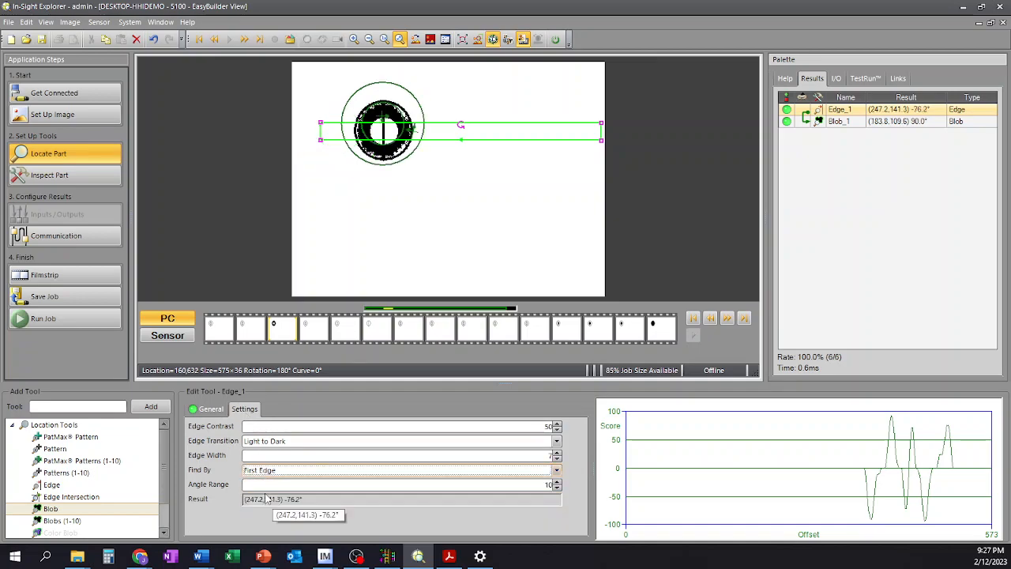
Recenter the Blob_1 annulus on the target and check the tool on other filmstrip images, ending on the first image.
click(407, 96)
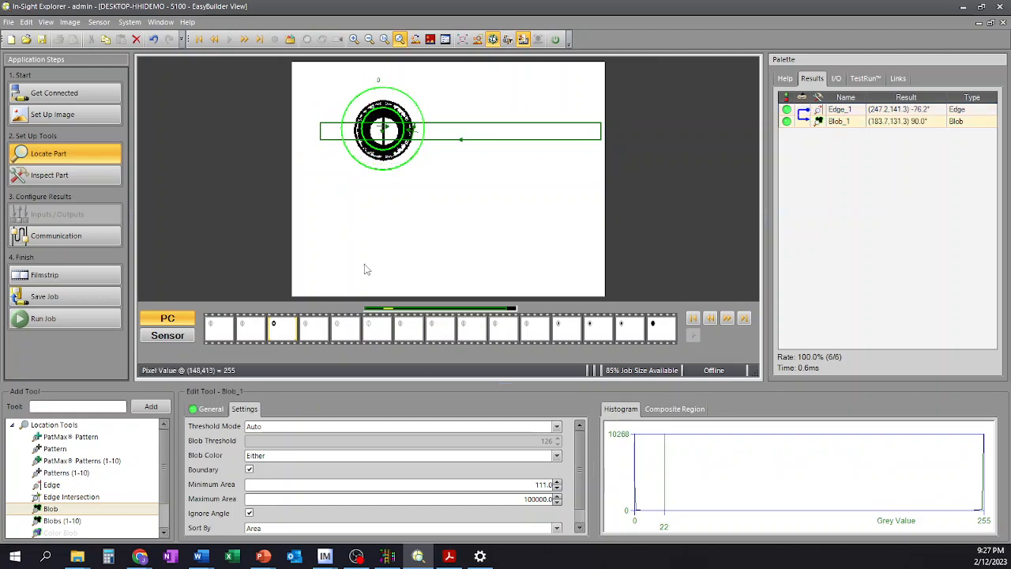
click(208, 408)
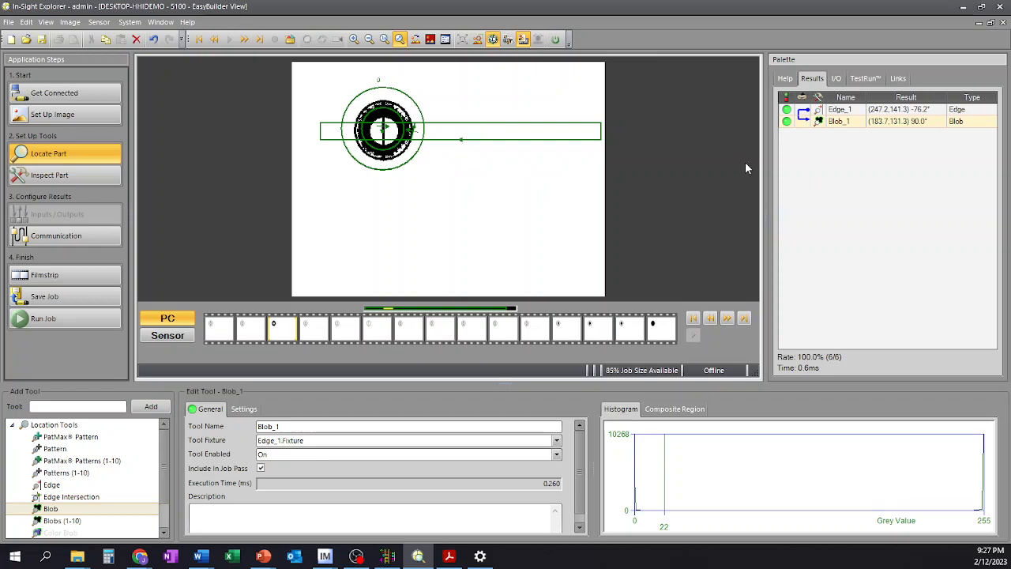
click(387, 329)
click(232, 336)
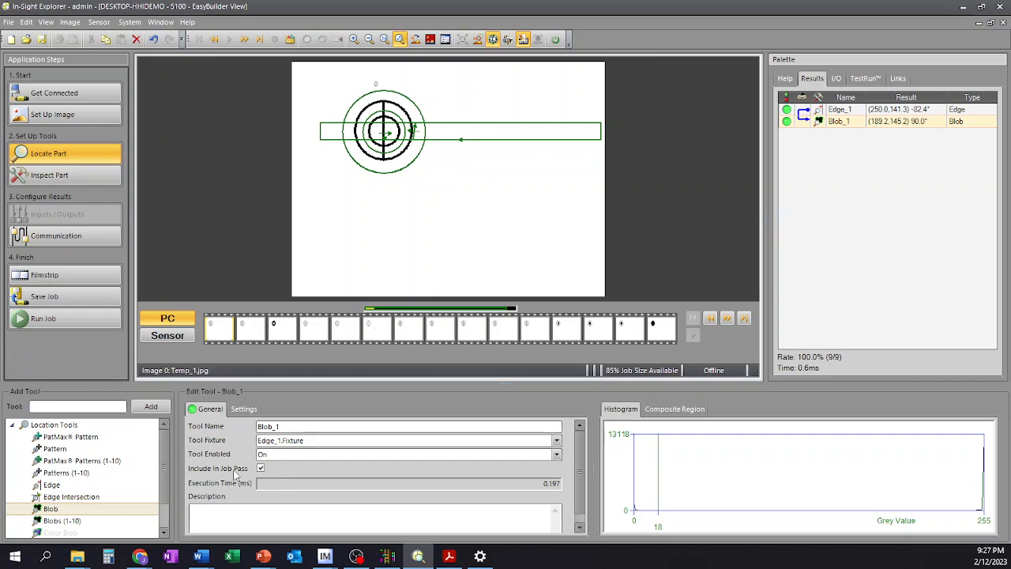
Find the Circle location tool in the tool list and read its description.
drag(164, 474, 165, 501)
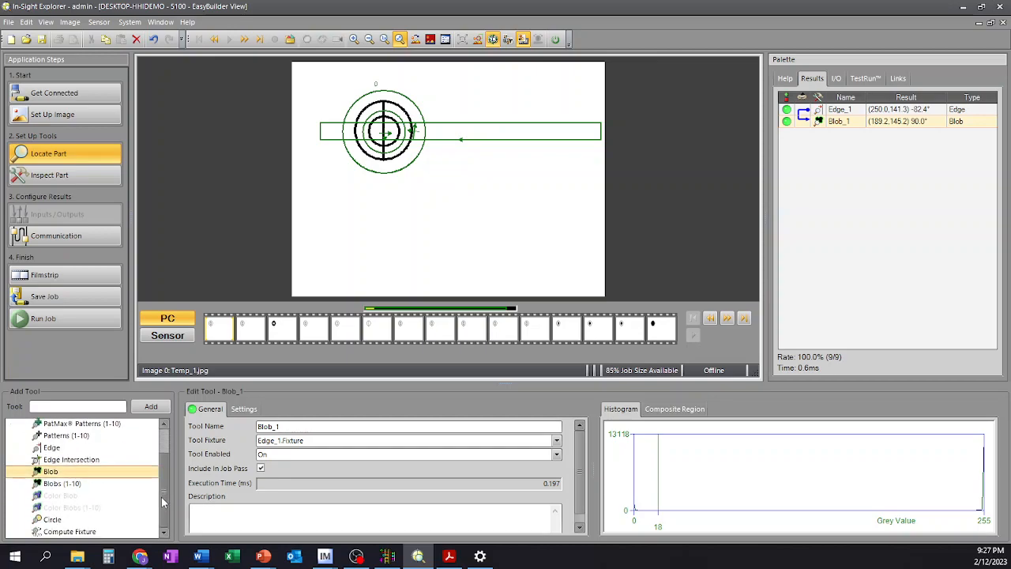
click(51, 522)
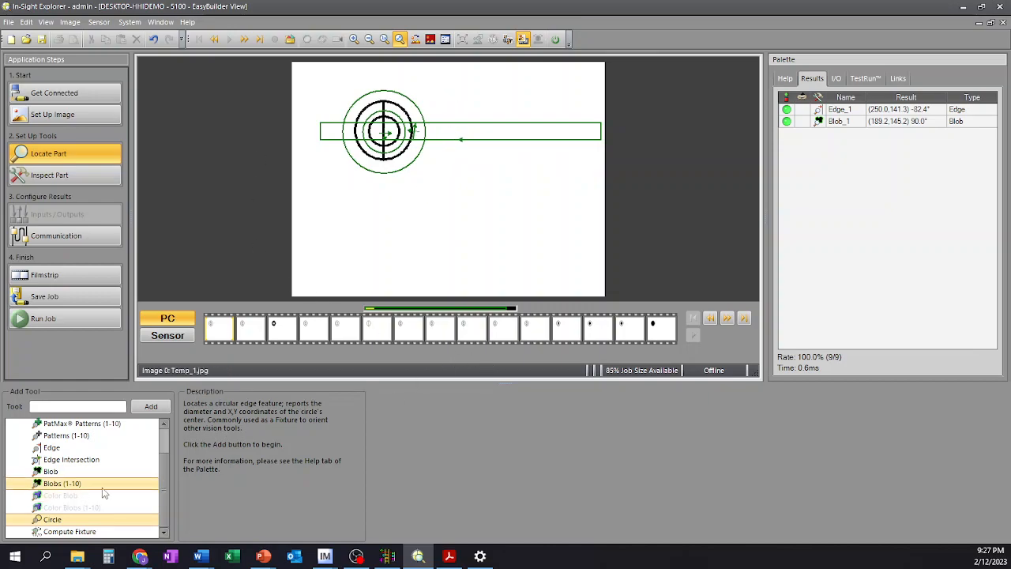
scroll(106, 490, up, 1)
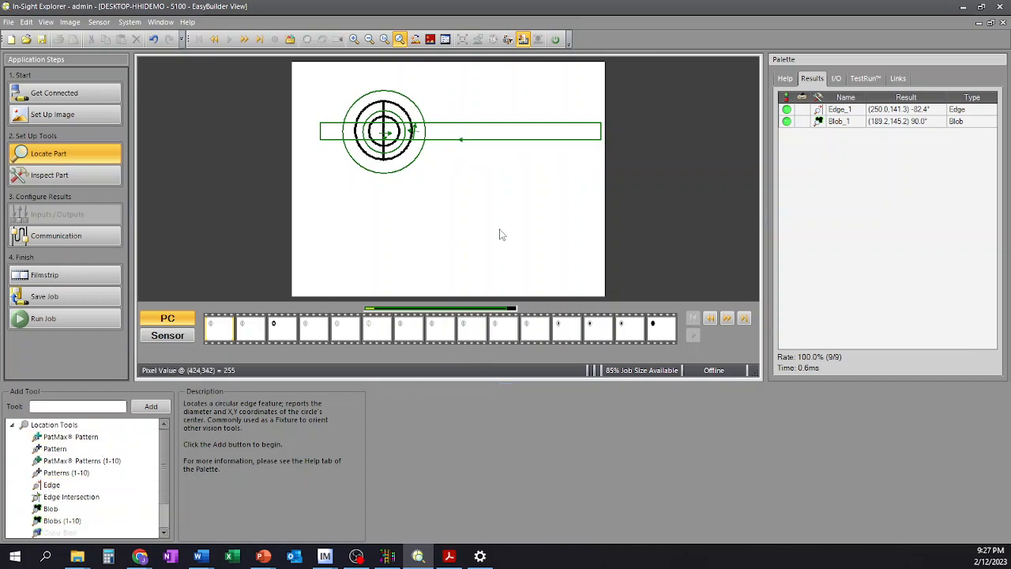